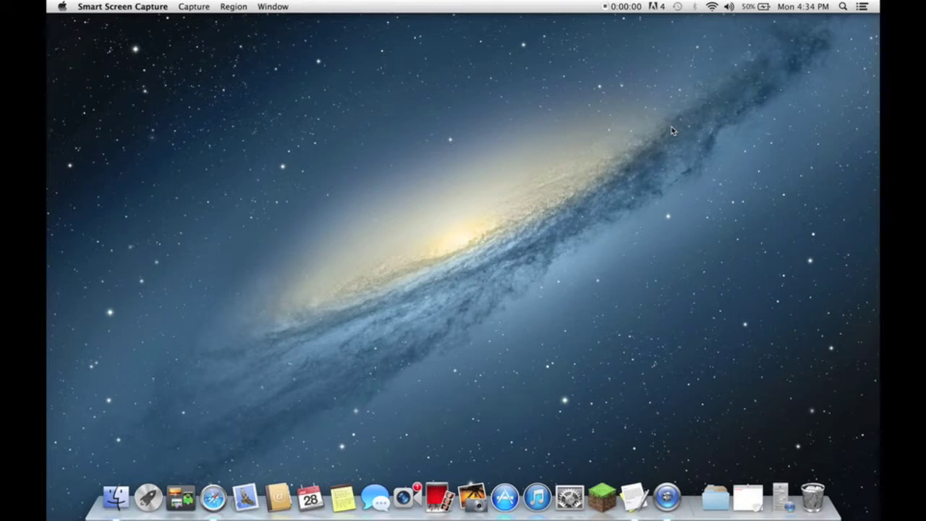
left_click(49, 38)
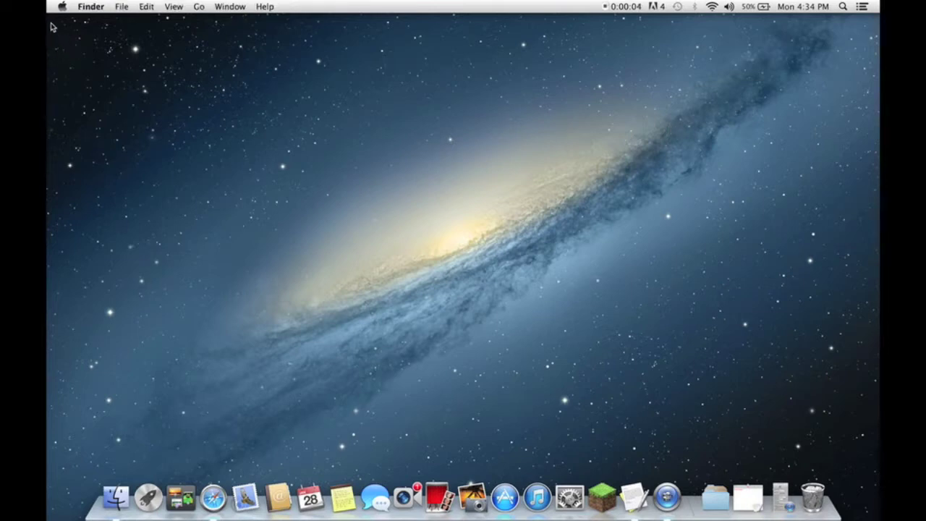
left_click_drag(48, 18, 769, 399)
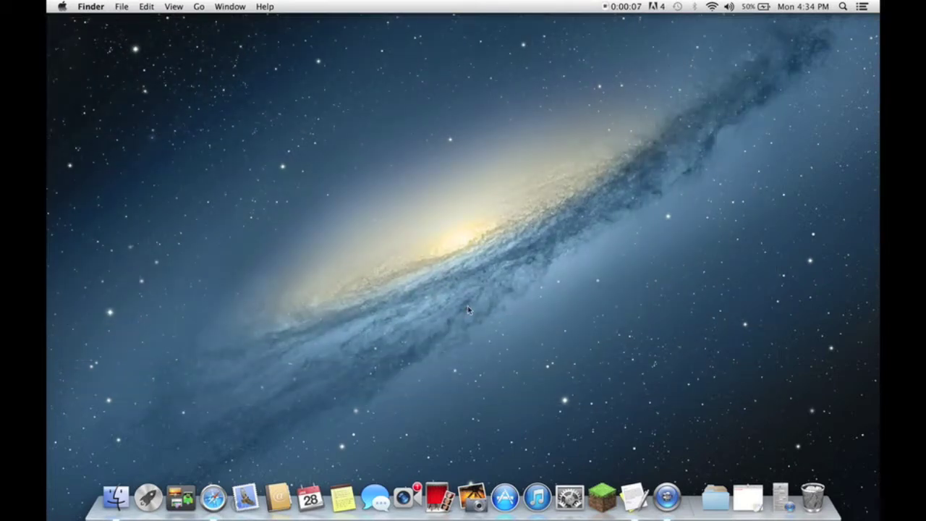
Switch to Safari and go to google.com
left_click(223, 489)
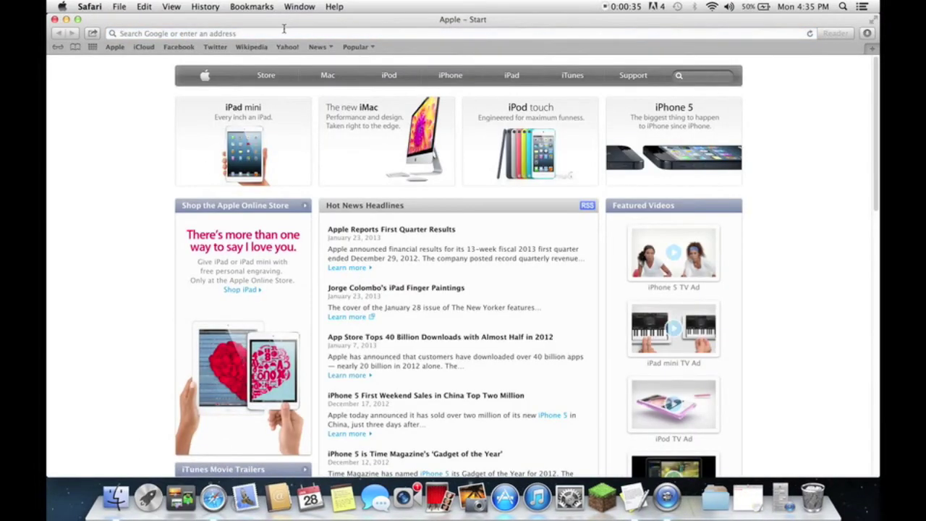
left_click(284, 30)
type("gi\\")
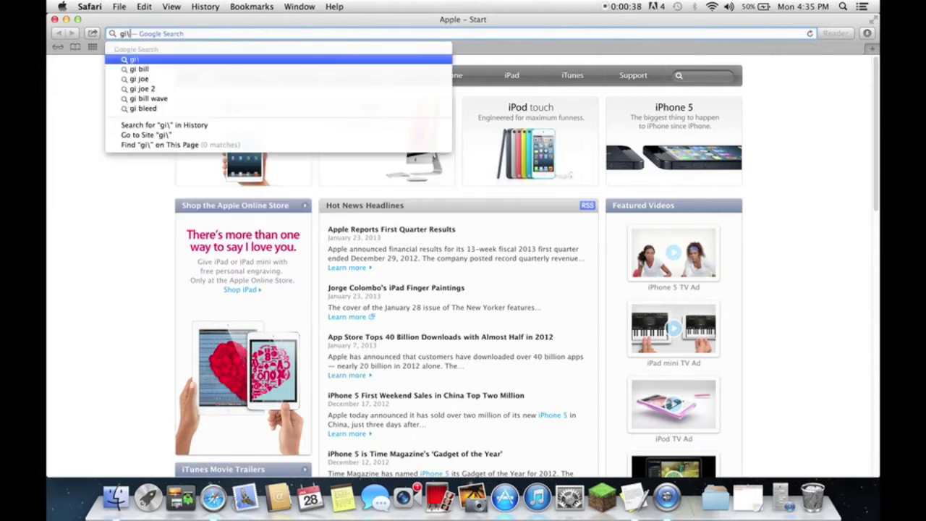
key("BackSpace")
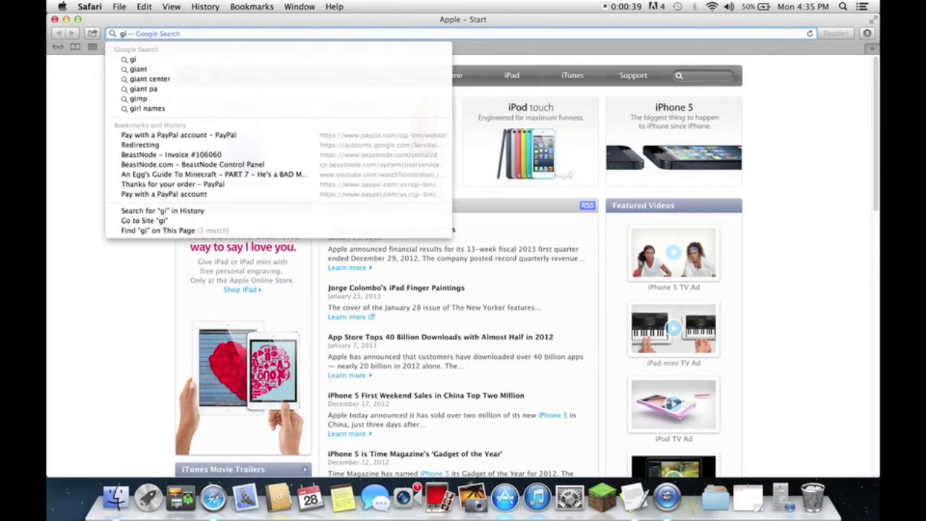
key("BackSpace")
type("oogle")
key("BackSpace")
key("BackSpace")
key("BackSpace")
key("BackSpace")
key("BackSpace")
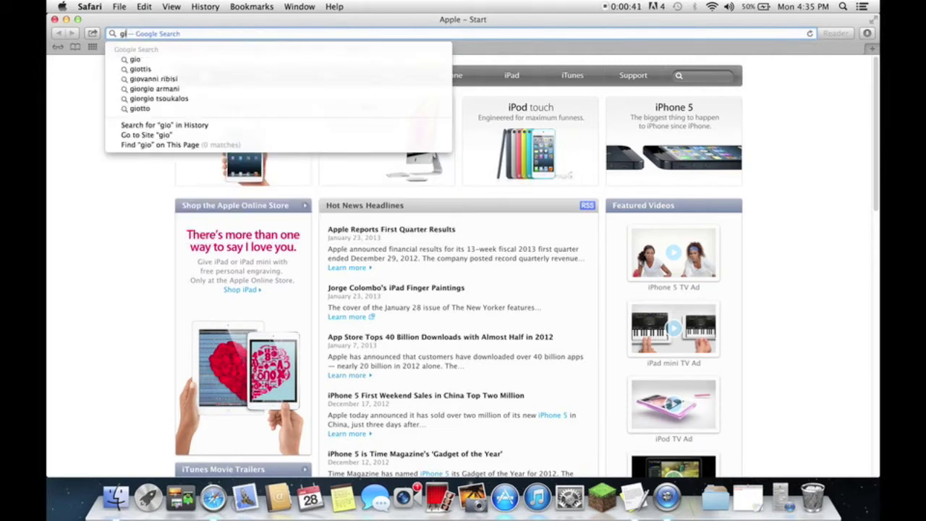
type("oogle")
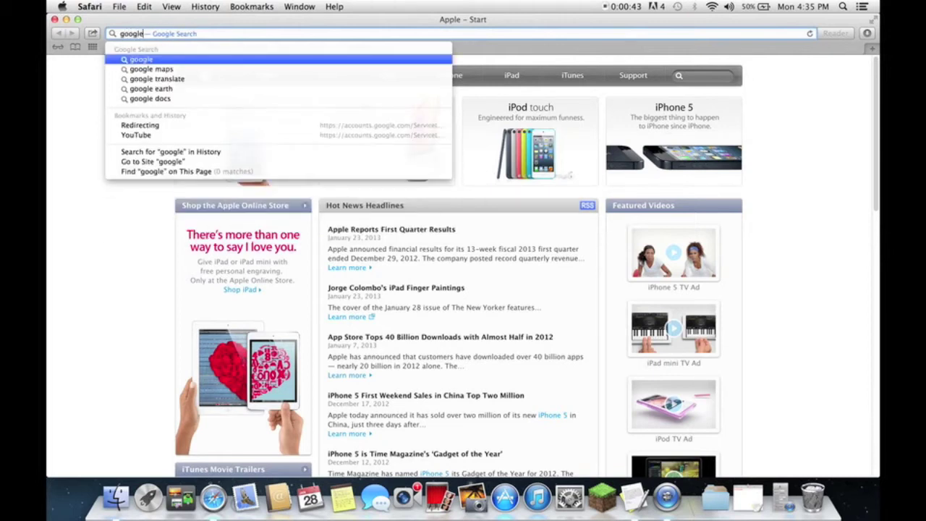
type(".com")
key("Return")
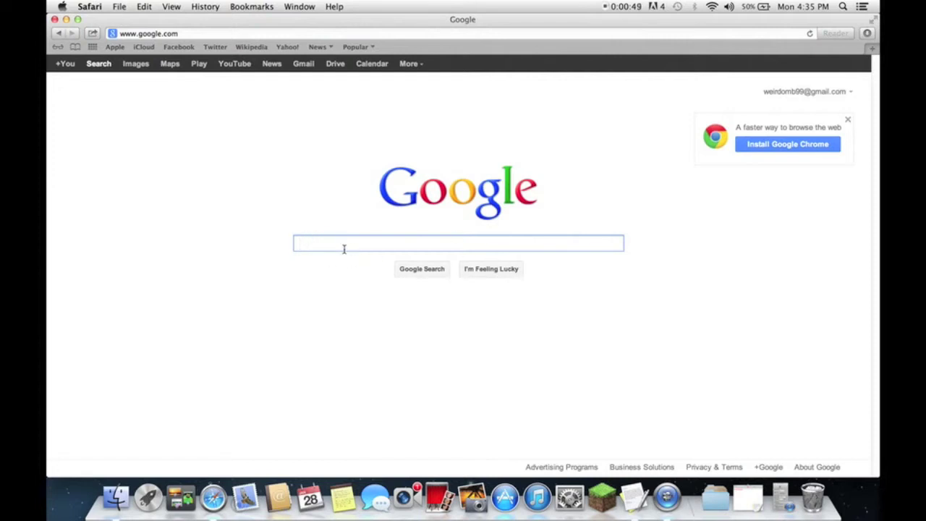
Search Google for "mumble download" and point out the mumble.sourceforge.net result
type("mumble d")
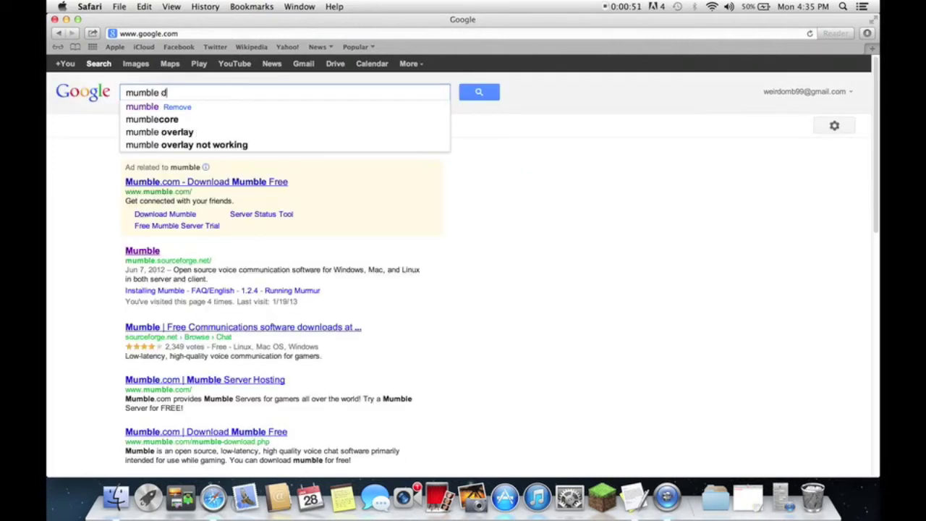
type("ownload")
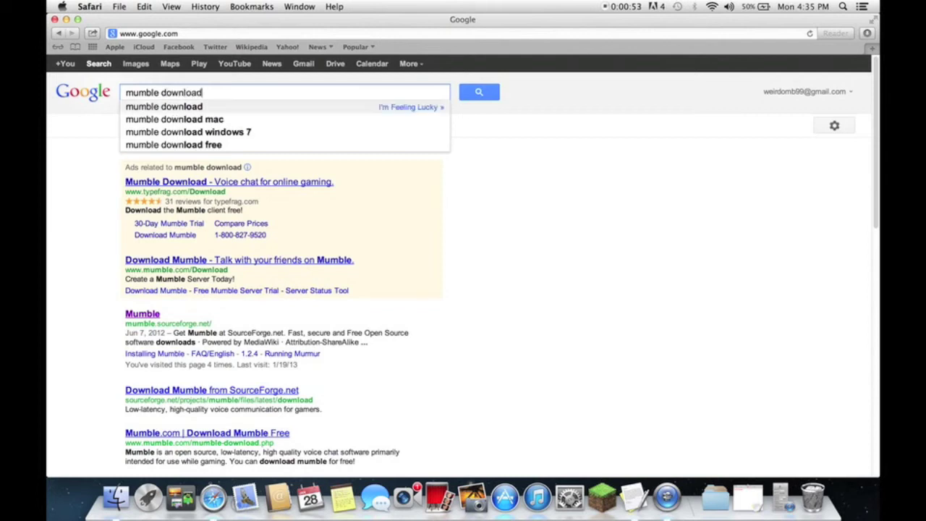
key("Return")
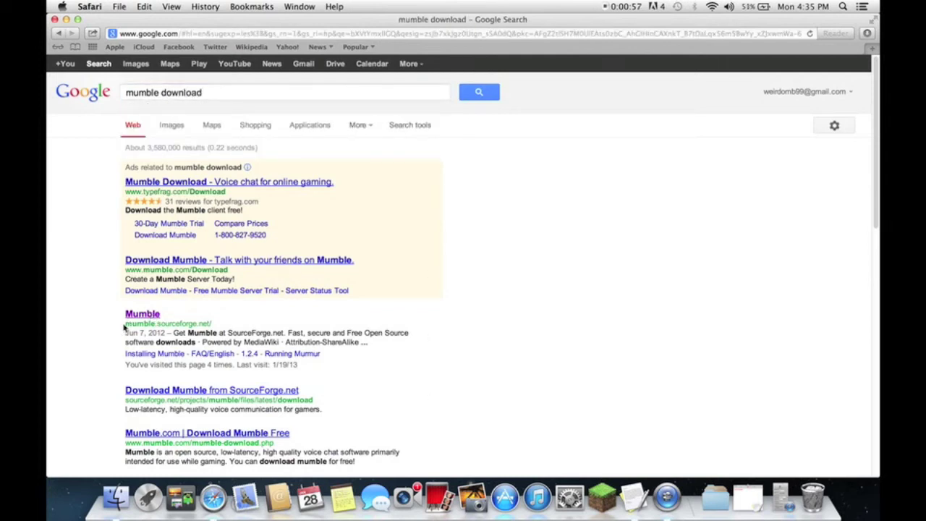
left_click_drag(128, 323, 205, 325)
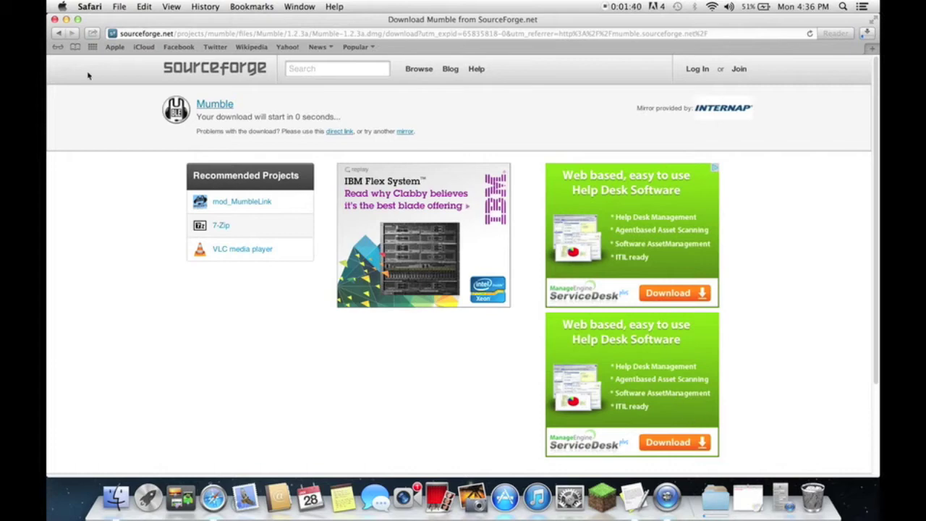
Close the SourceForge download page's browser window and return to the desktop
left_click(55, 19)
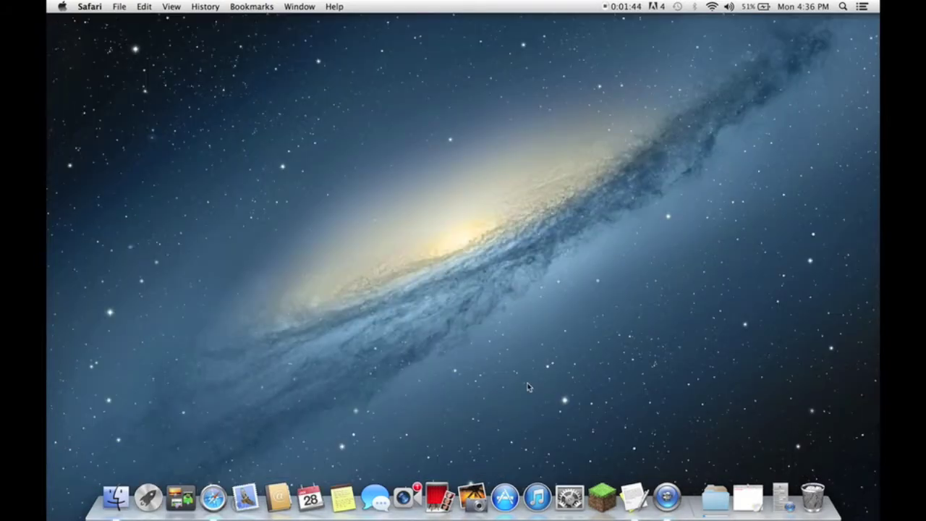
key("ctrl+Up")
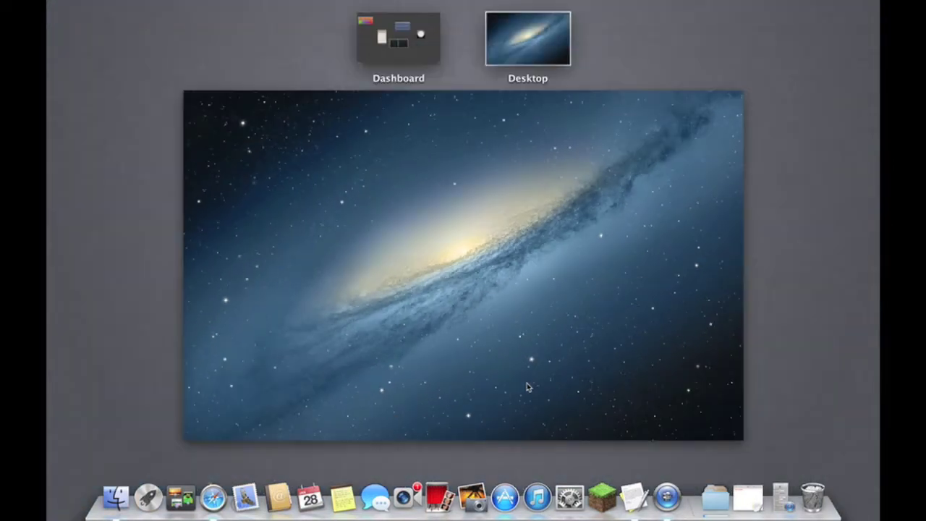
left_click(527, 384)
Check the Downloads folder for the Mumble-1.2.3a.dmg download in progress, and collapse its contents again
left_click(715, 492)
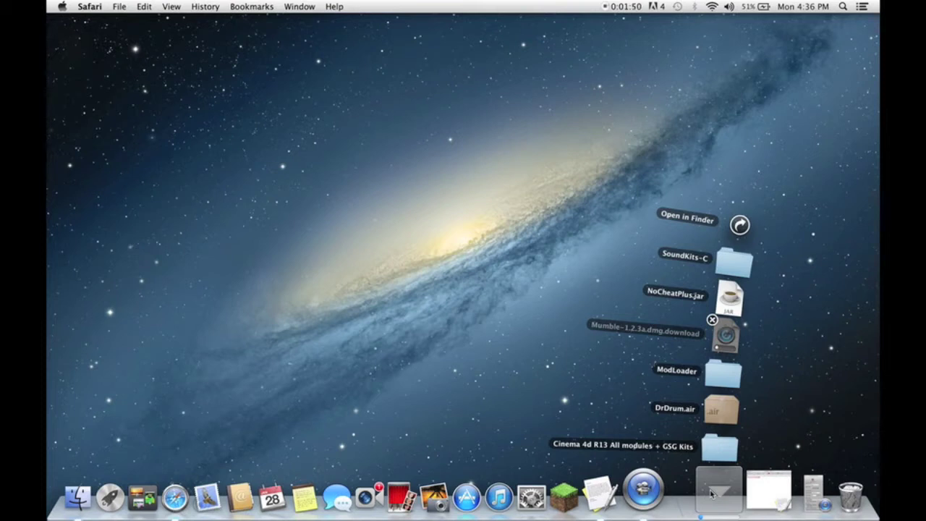
left_click(711, 493)
left_click(711, 492)
left_click(715, 493)
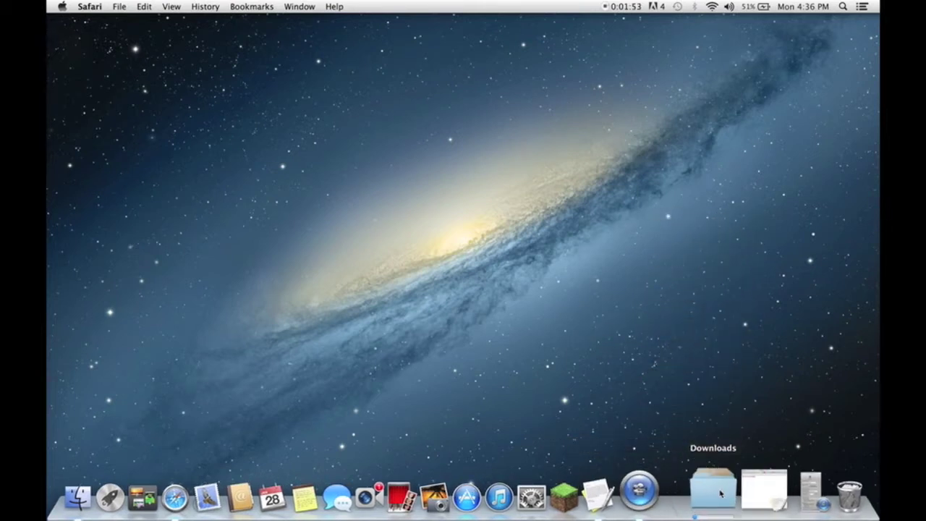
left_click(716, 493)
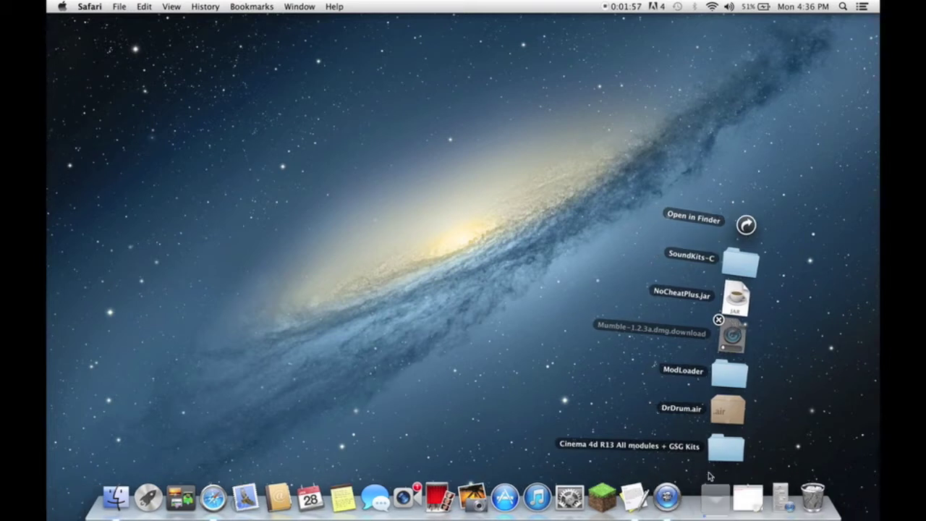
left_click(715, 493)
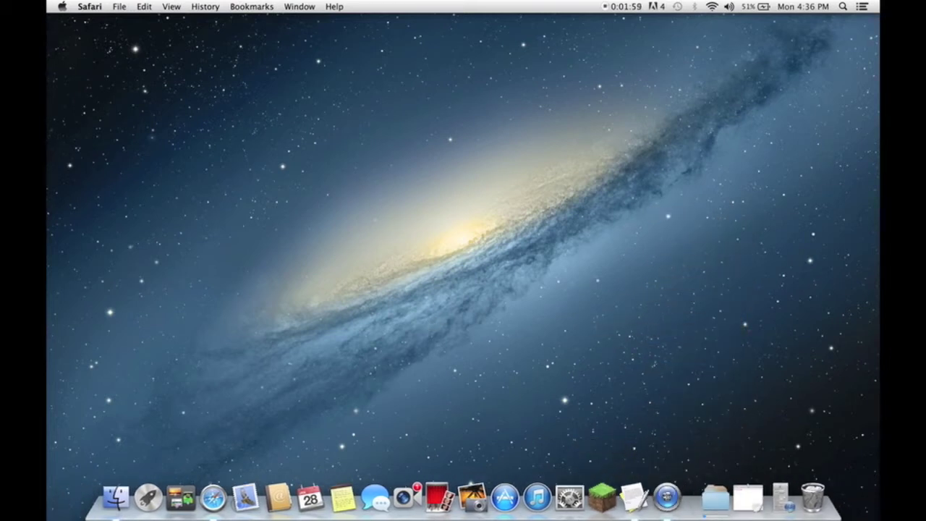
left_click(657, 6)
left_click(612, 7)
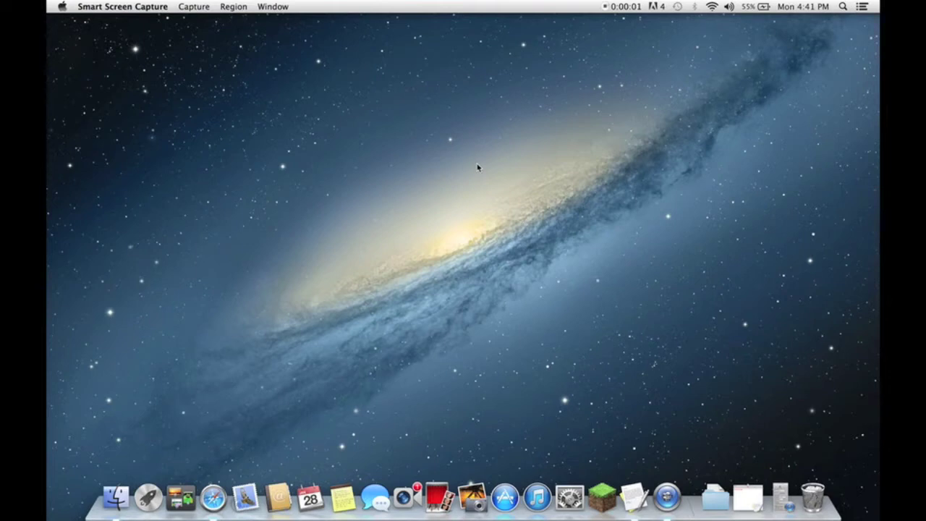
Open the Downloads folder in Finder, mount Mumble-1.2.3a.dmg, and reposition the disk image's window
left_click(716, 482)
left_click(728, 374)
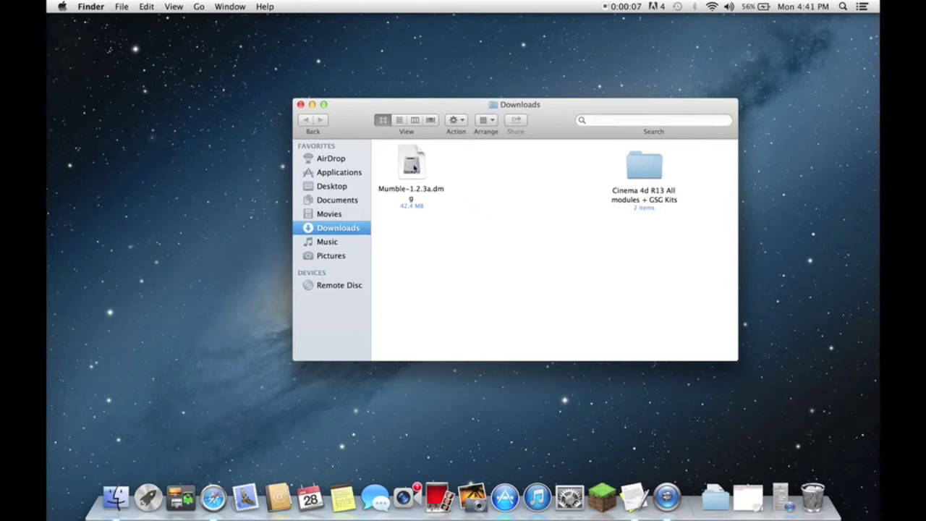
double_click(414, 167)
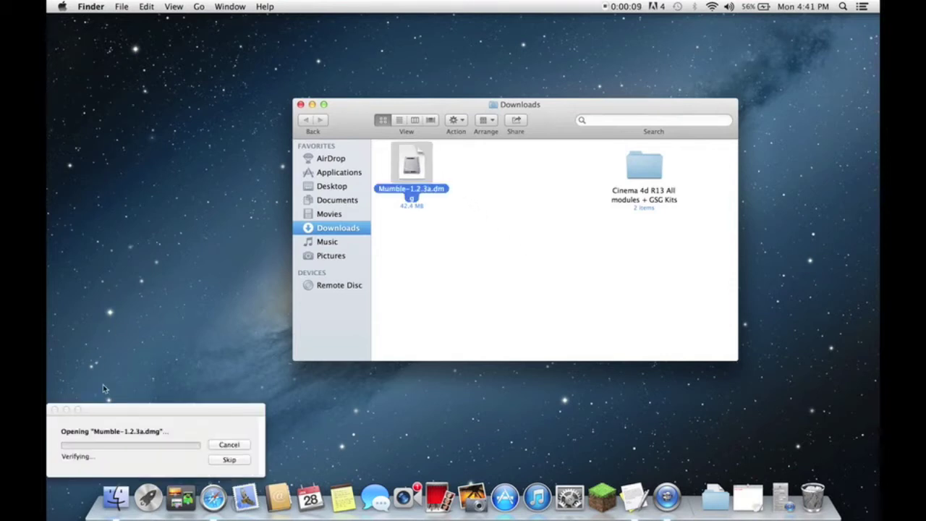
left_click_drag(103, 418, 216, 263)
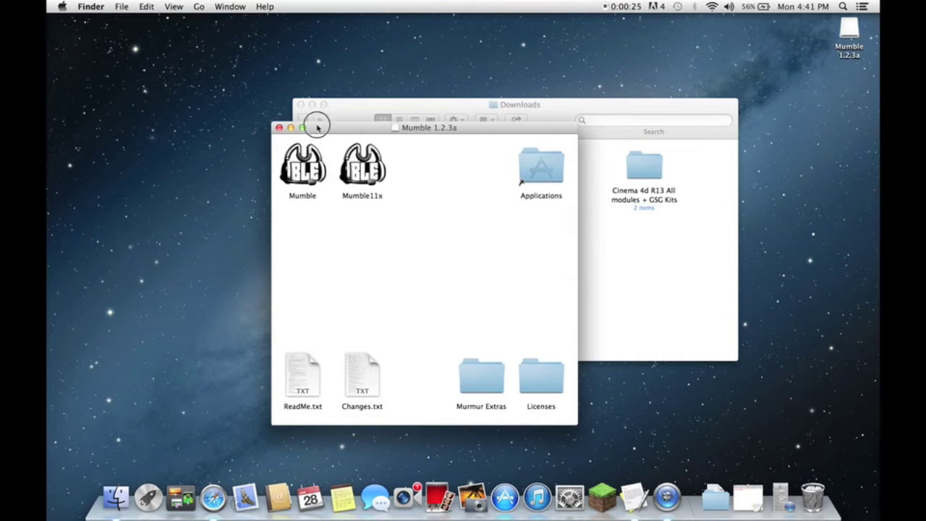
left_click_drag(316, 126, 401, 110)
Read the "Running Mumble" instructions in the disk image's ReadMe.txt, and close the file
left_click_drag(389, 159, 389, 192)
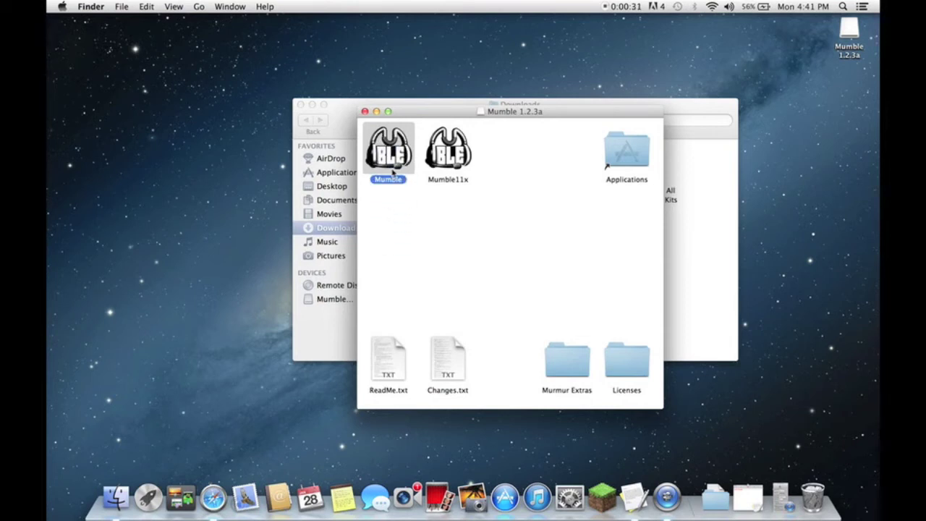
double_click(386, 370)
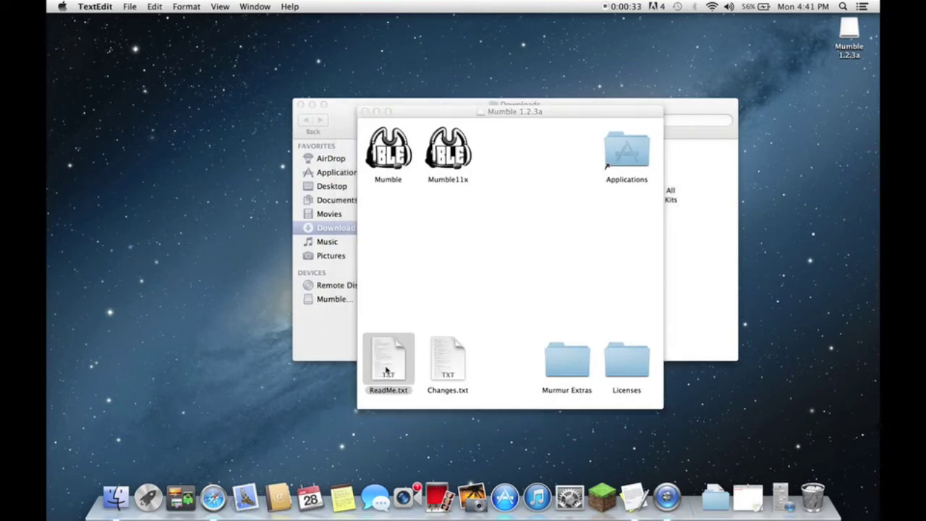
scroll(318, 129, "down", 4)
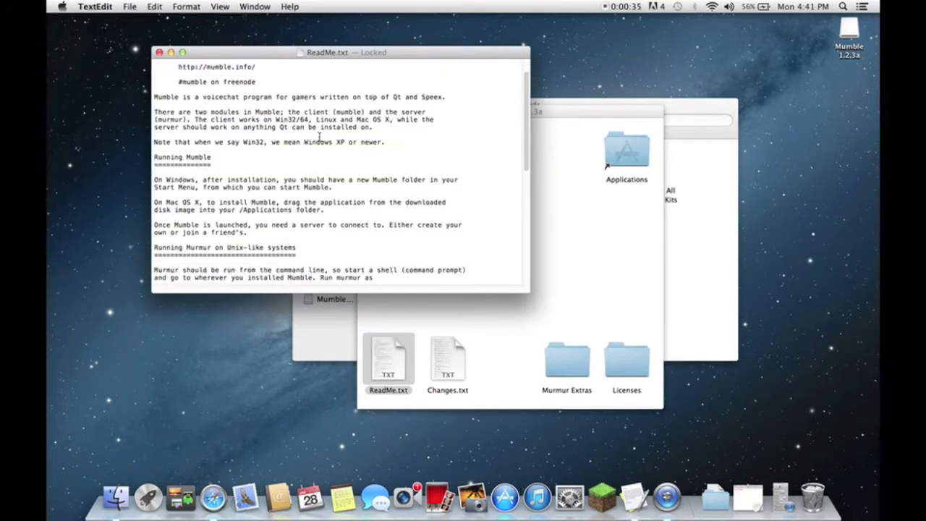
scroll(319, 135, "down", 1)
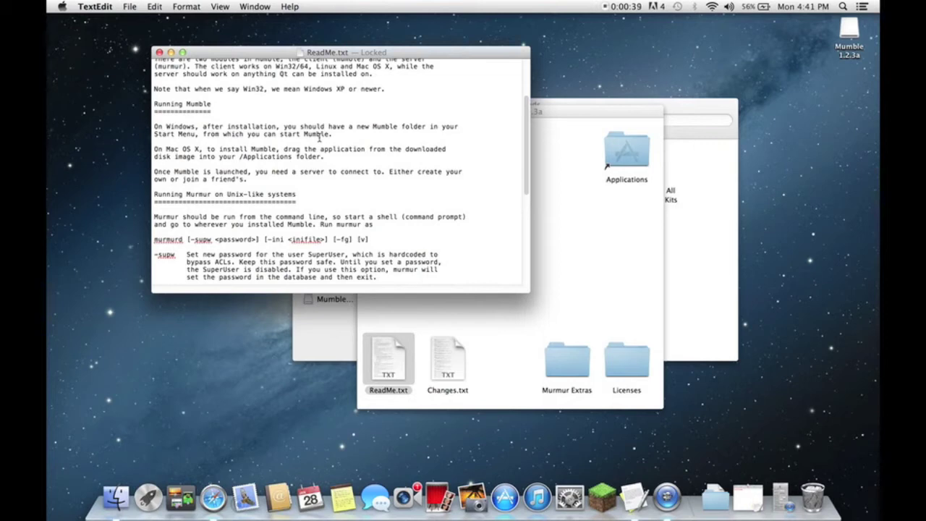
scroll(318, 137, "down", 1)
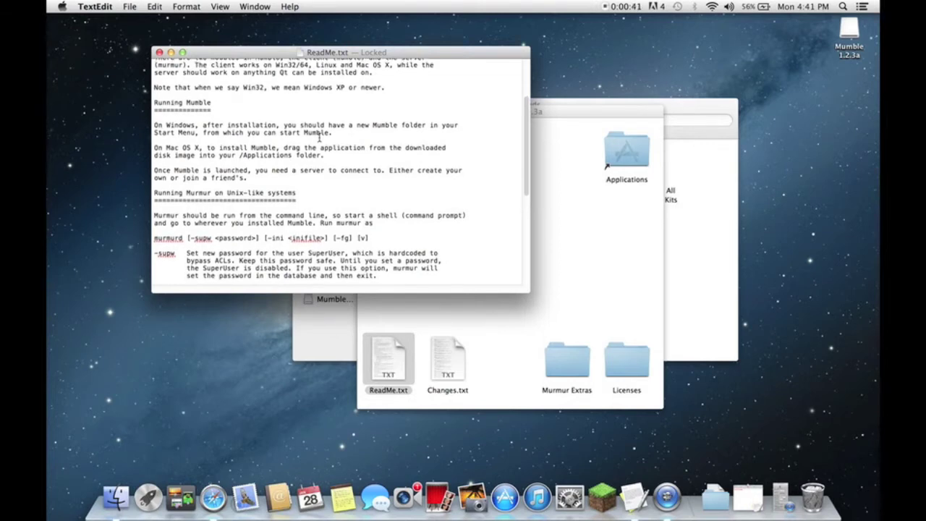
left_click(159, 52)
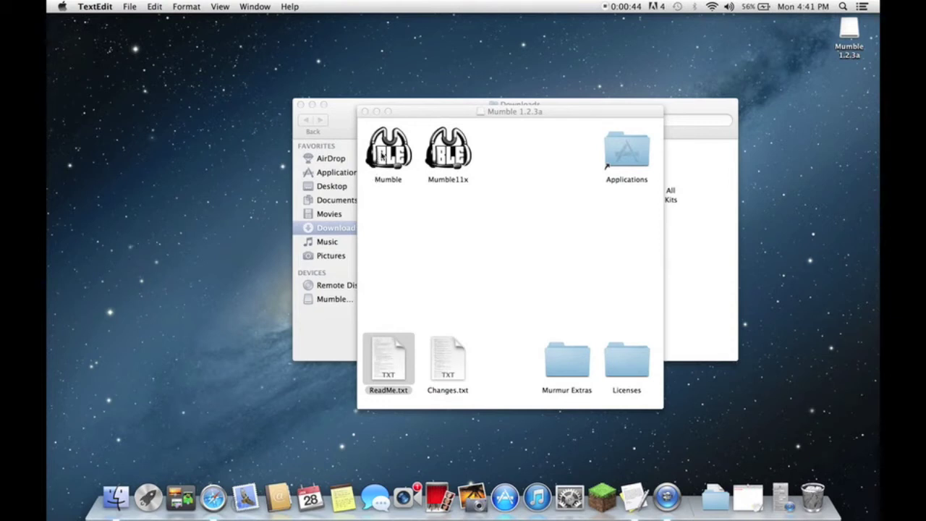
Copy Mumble from the disk image into the Applications folder and check that it is listed there, closing both windows
left_click_drag(382, 155, 621, 161)
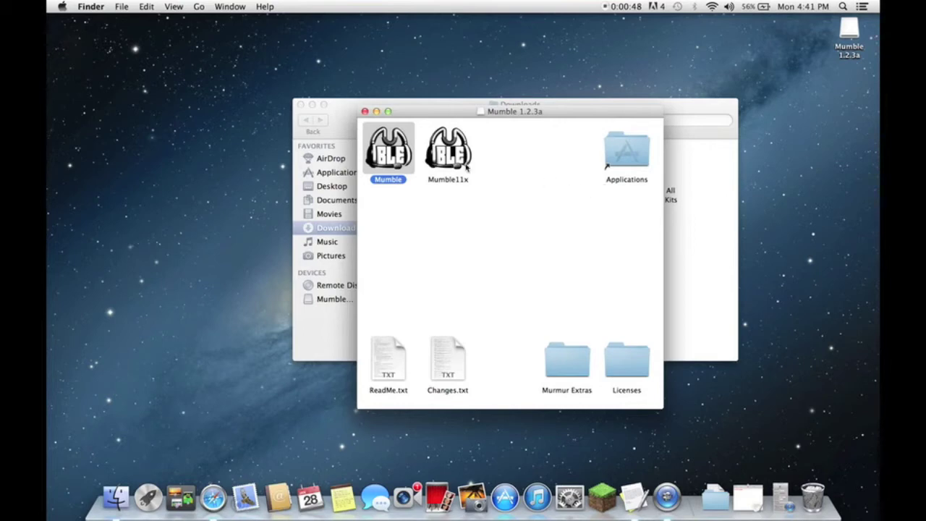
double_click(638, 152)
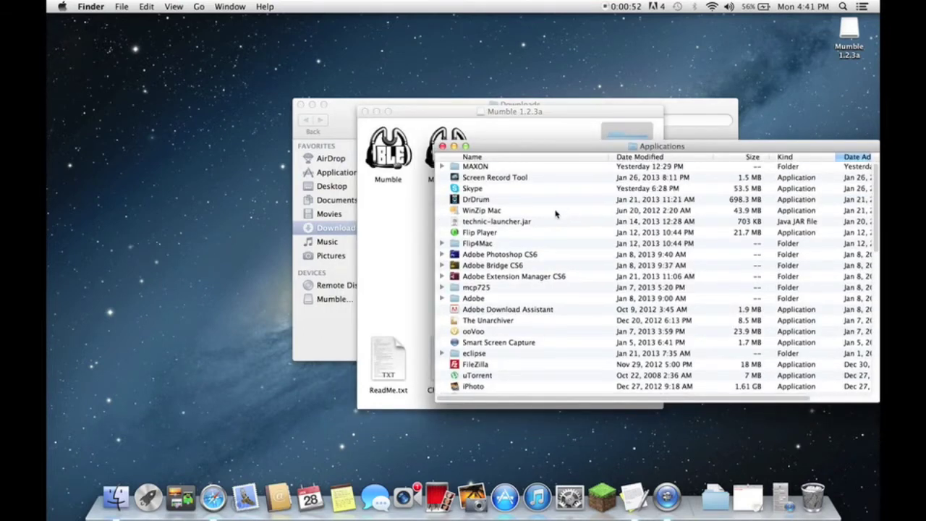
scroll(556, 213, "down", 10)
scroll(556, 213, "down", 8)
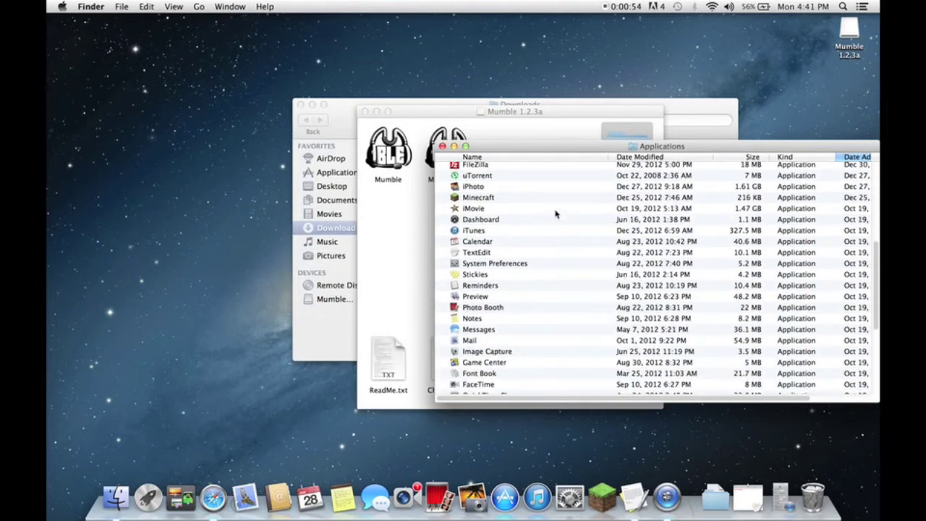
scroll(556, 213, "down", 2)
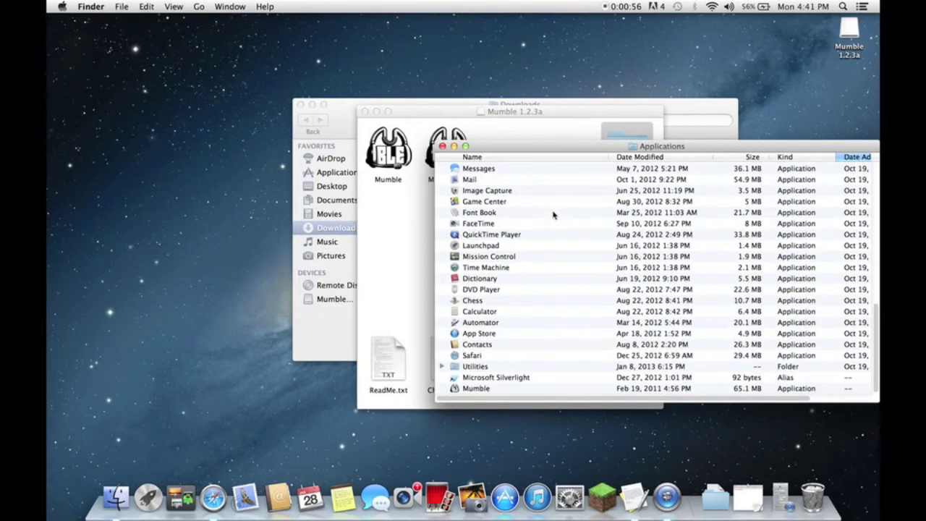
left_click(442, 147)
left_click(366, 112)
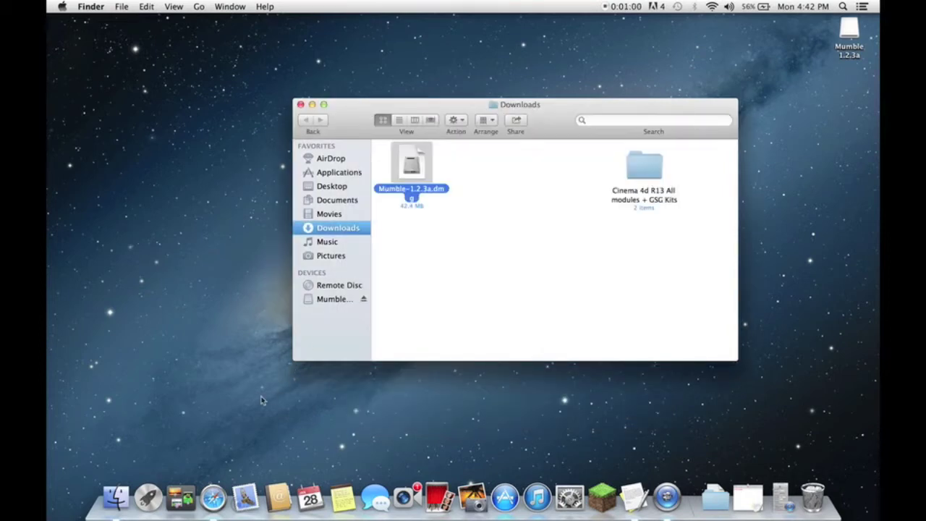
Launch Mumble, approve opening the downloaded application, and move its window to the upper edge of the desktop
left_click(149, 497)
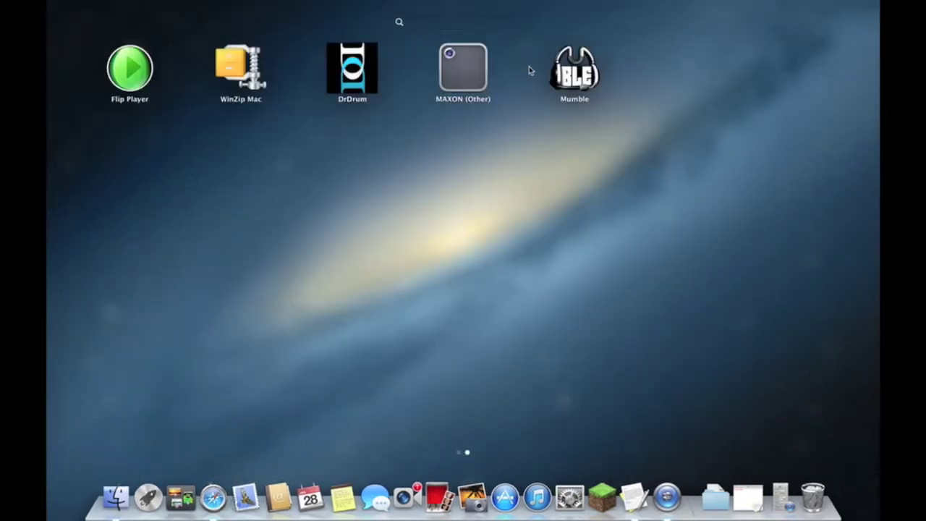
left_click(574, 72)
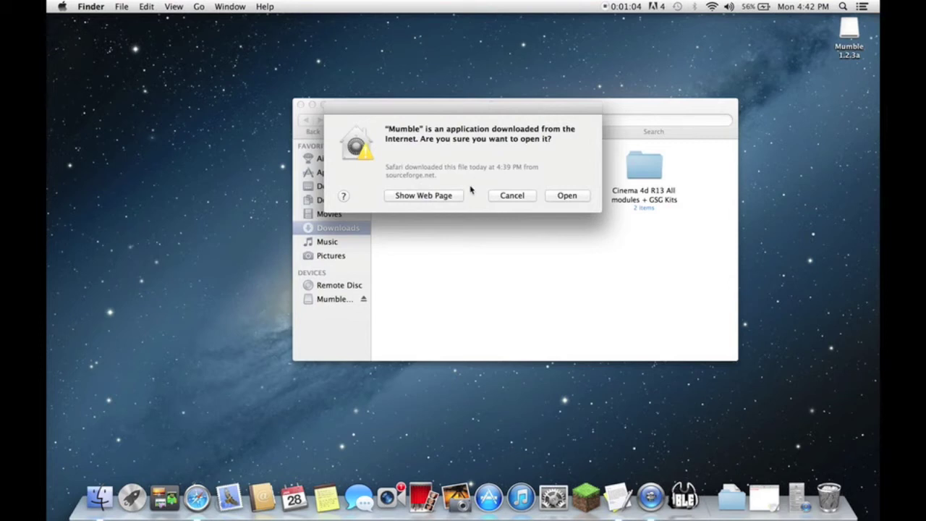
left_click(551, 197)
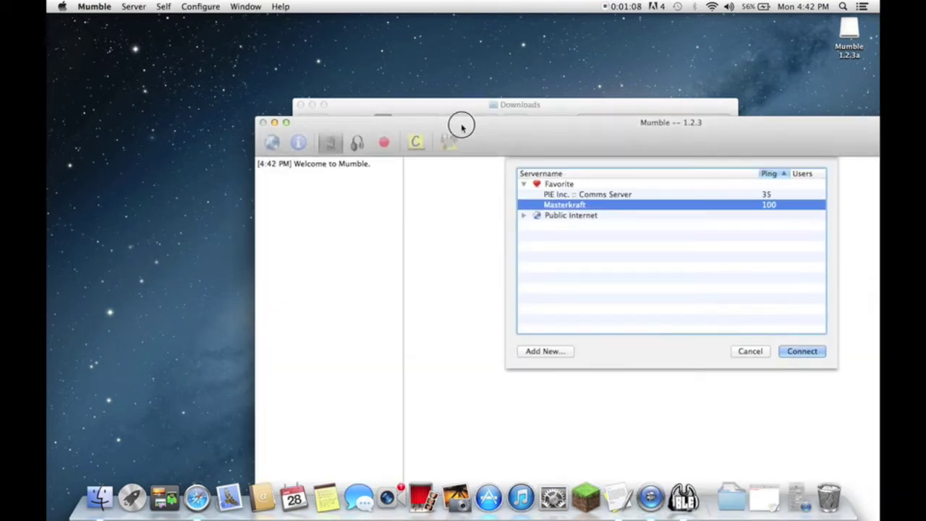
left_click_drag(461, 126, 252, 7)
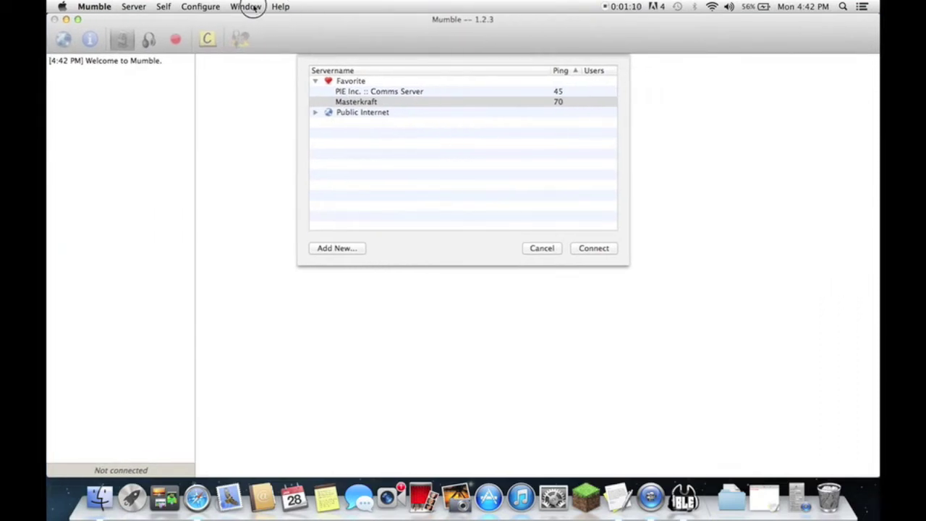
Open the Audio Wizard to view its introduction, and close it without making changes
left_click(201, 6)
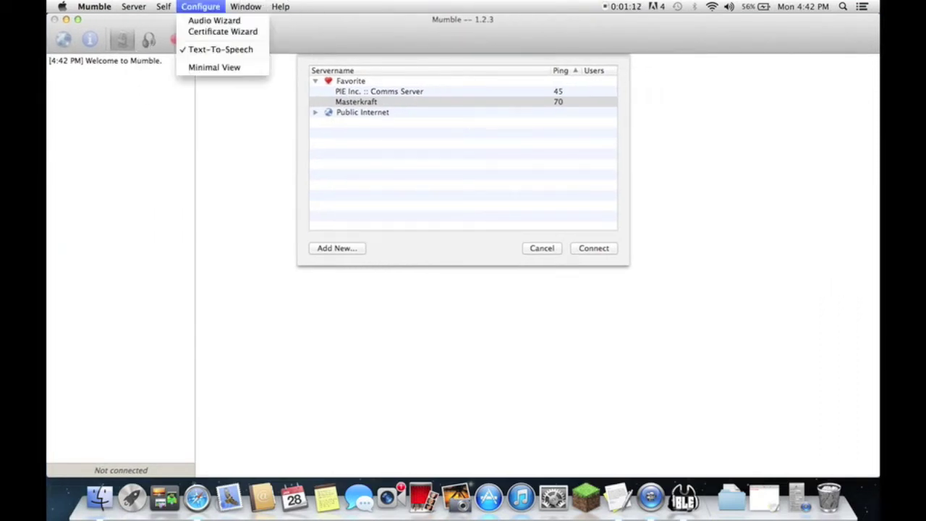
left_click(208, 21)
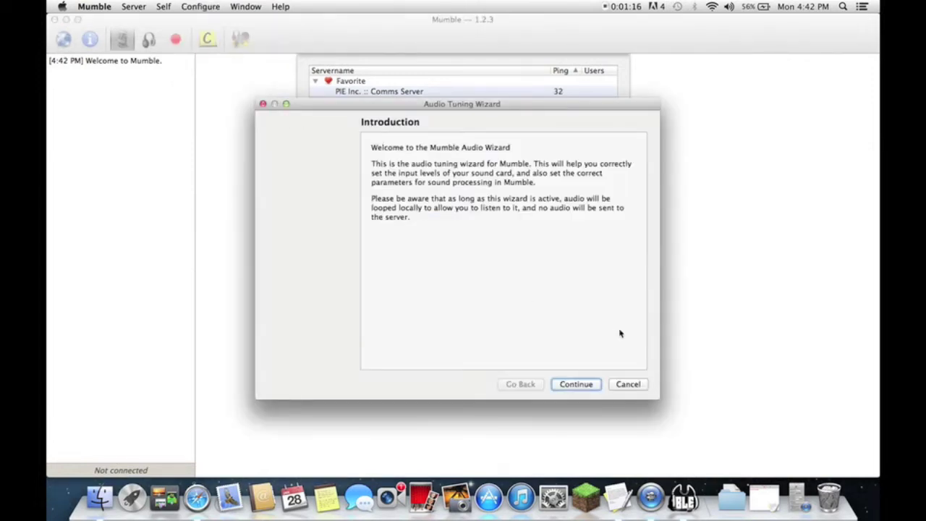
left_click(263, 104)
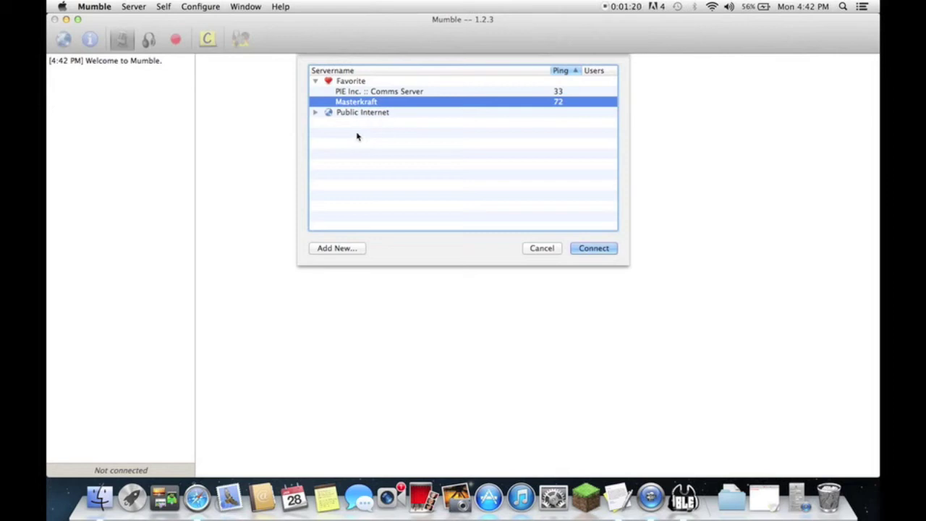
left_click(341, 82)
left_click(345, 102)
left_click(345, 92)
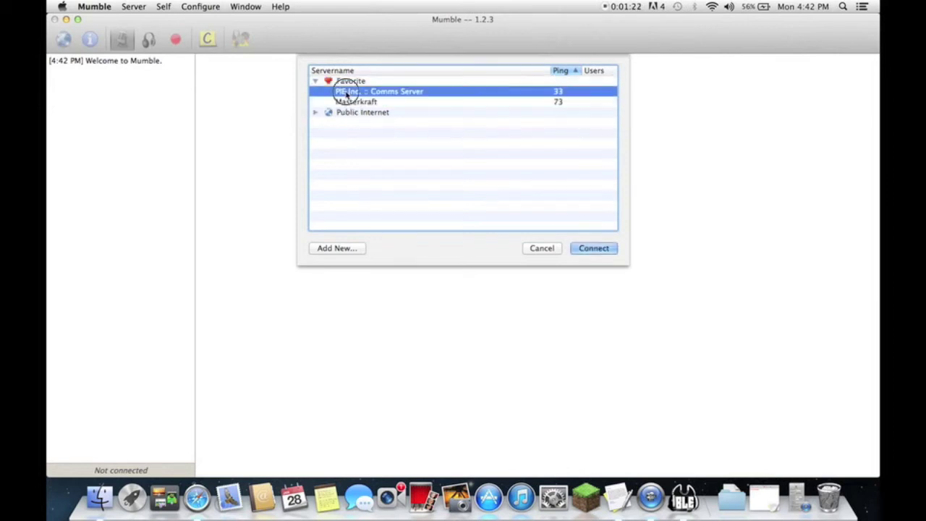
left_click(349, 83)
left_click(352, 93)
left_click(359, 102)
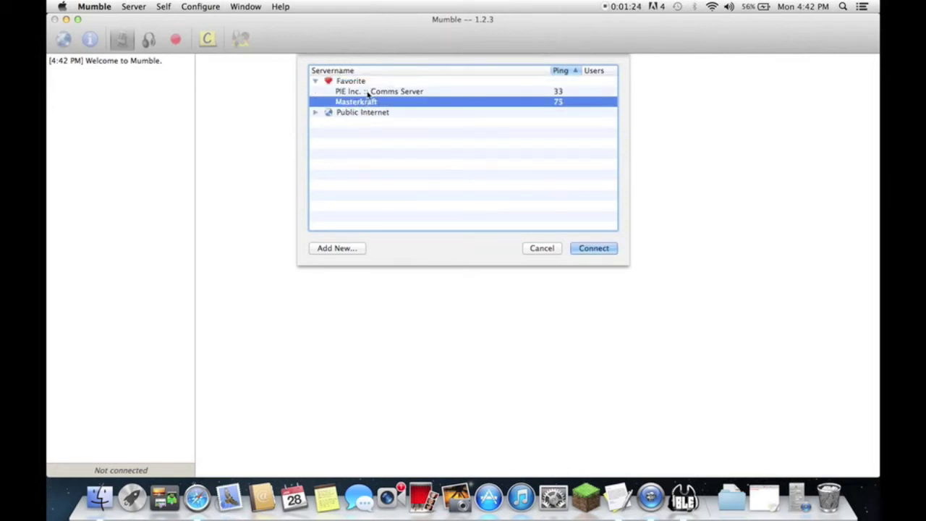
left_click(371, 92)
left_click(365, 103)
right_click(357, 102)
left_click(331, 150)
left_click(541, 249)
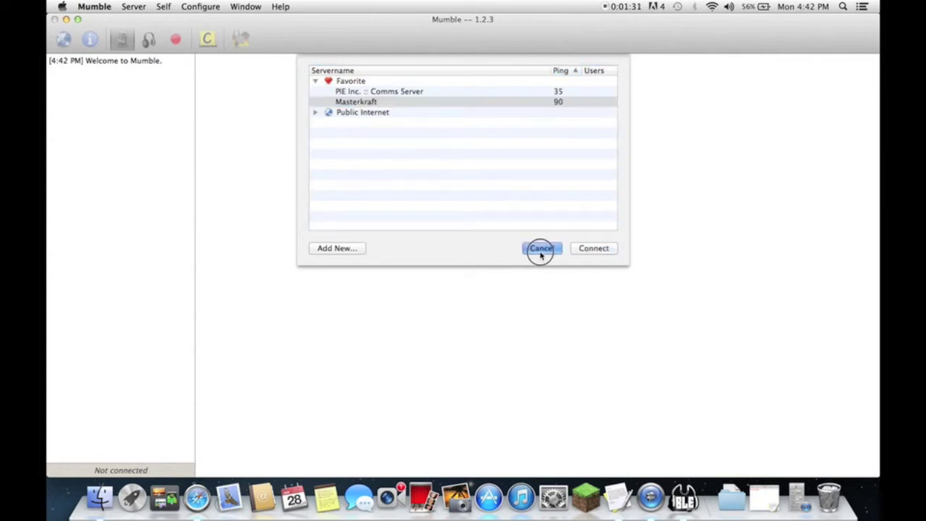
Reopen the server connection list and start a new server entry with the label MasterKraft
left_click(133, 7)
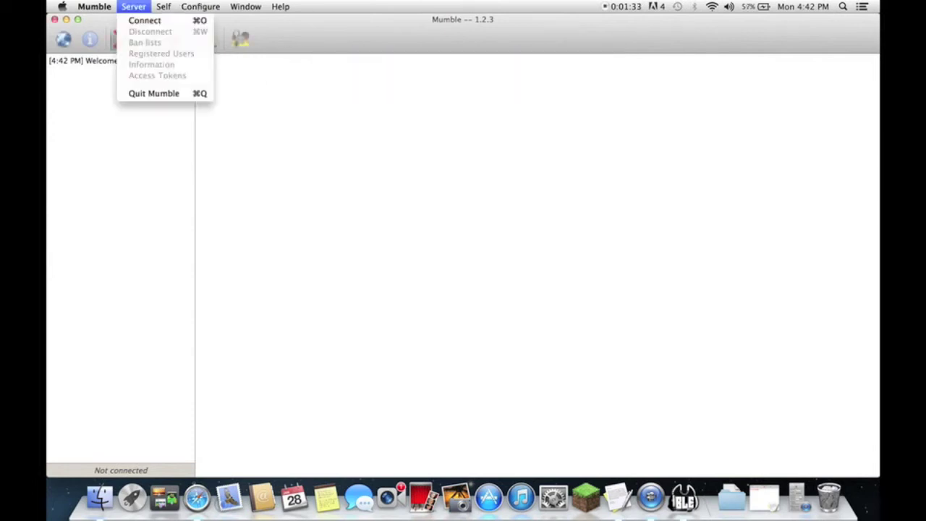
mouse_move(200, 7)
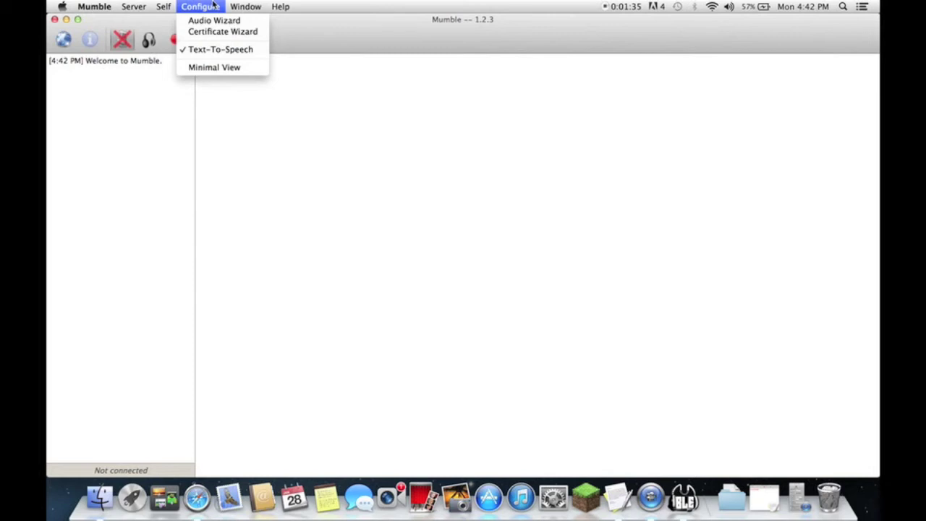
mouse_move(133, 6)
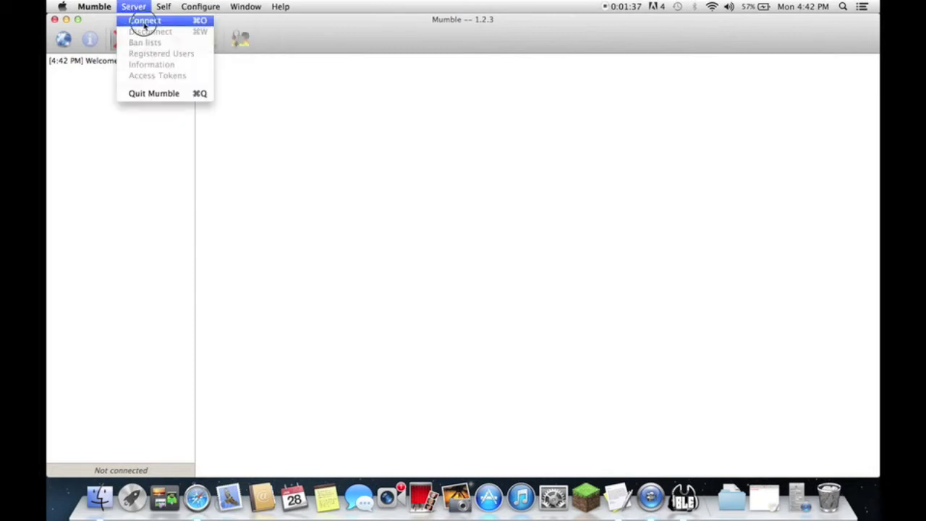
left_click(145, 22)
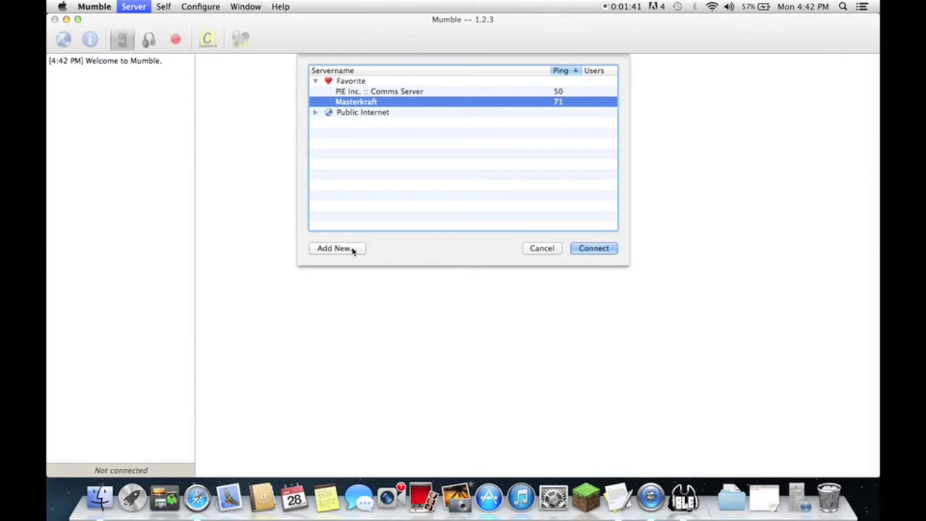
left_click(353, 251)
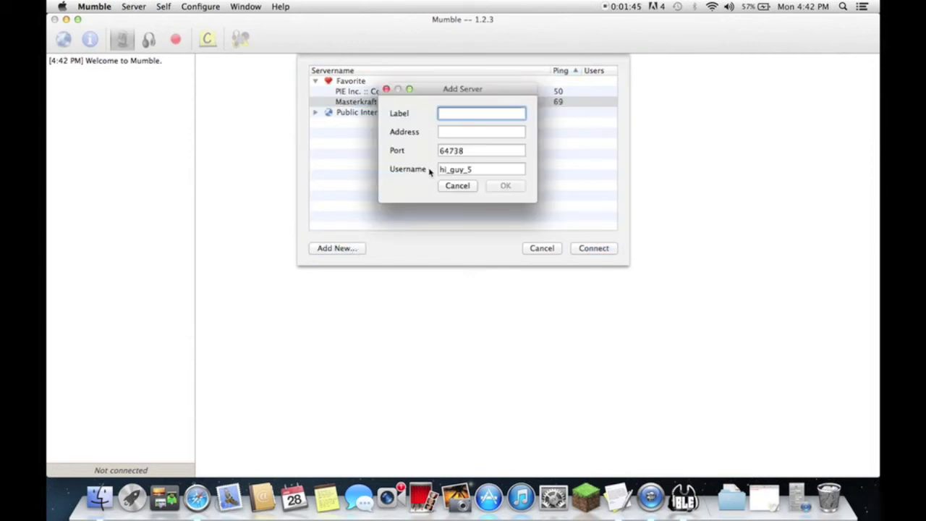
type("MasterKraft")
Copy the IP address 184.173.217.82 from the TextEdit note into the new server entry's address in Mumble
left_click(472, 133)
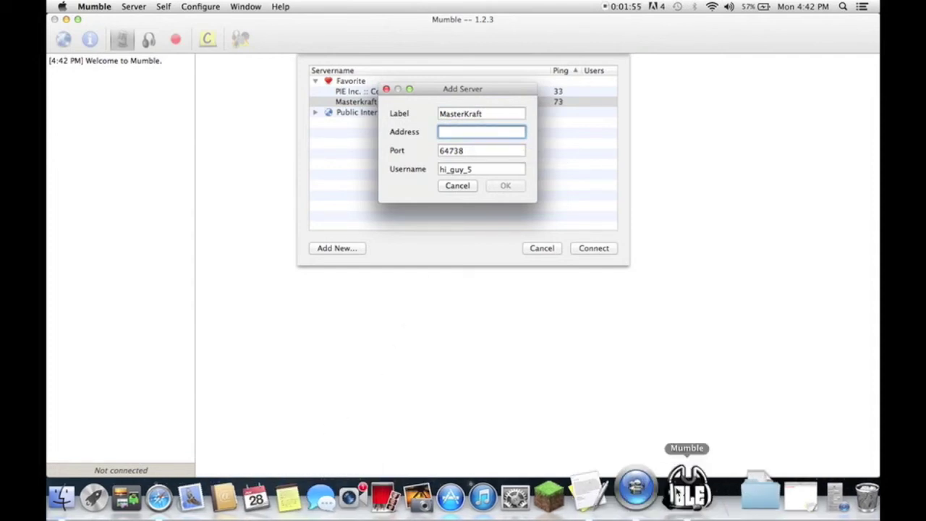
left_click(629, 508)
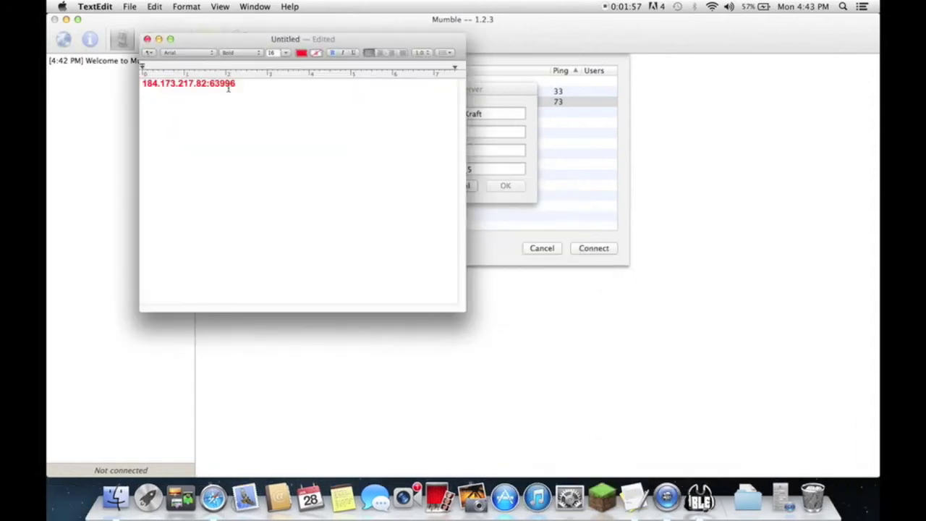
left_click_drag(205, 85, 144, 84)
right_click(144, 84)
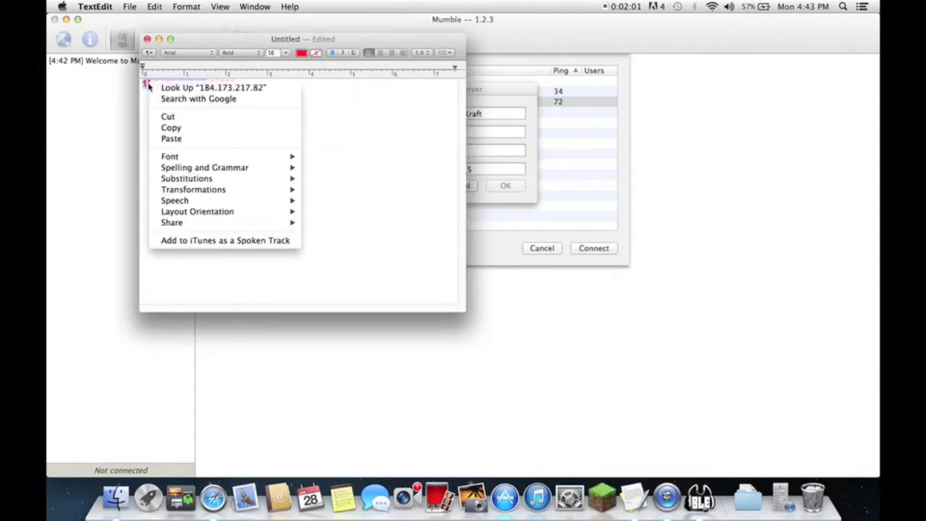
left_click(172, 126)
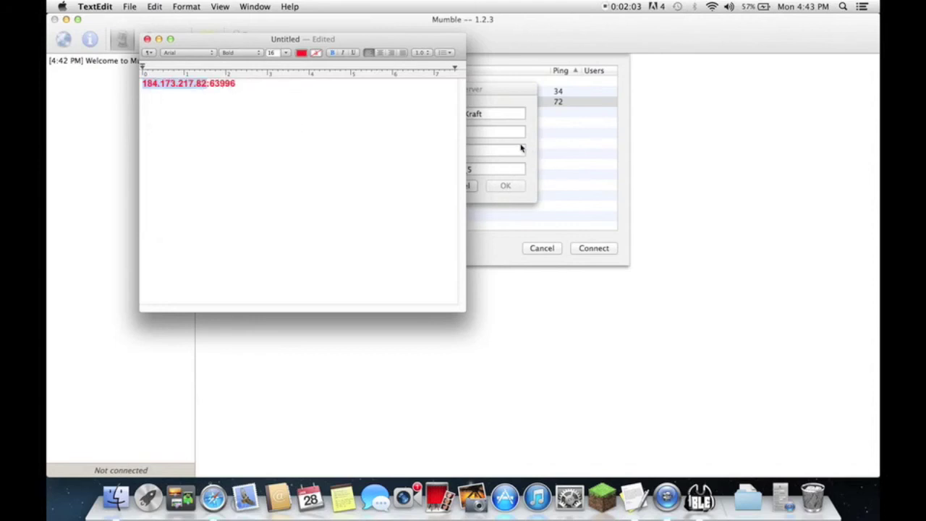
left_click(514, 134)
key("super+v")
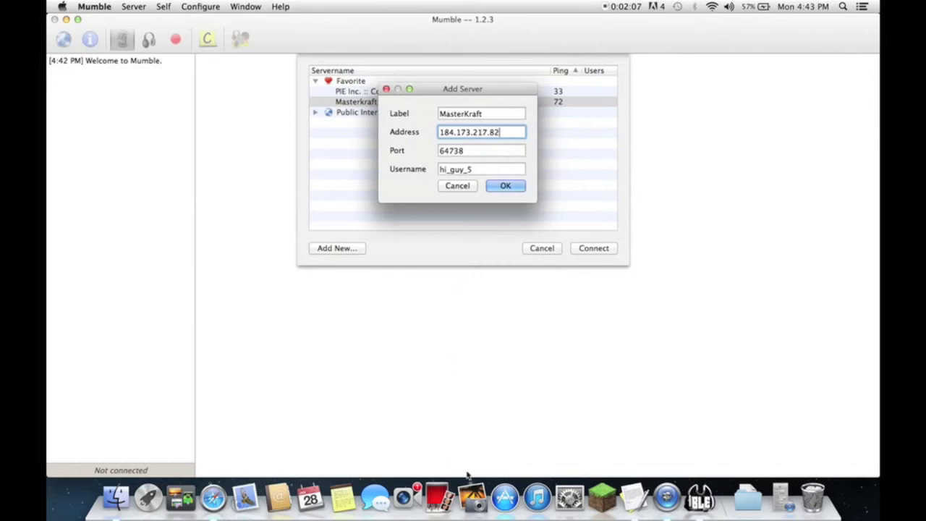
Check the port in the TextEdit note, and close the untitled document without saving it
left_click(626, 497)
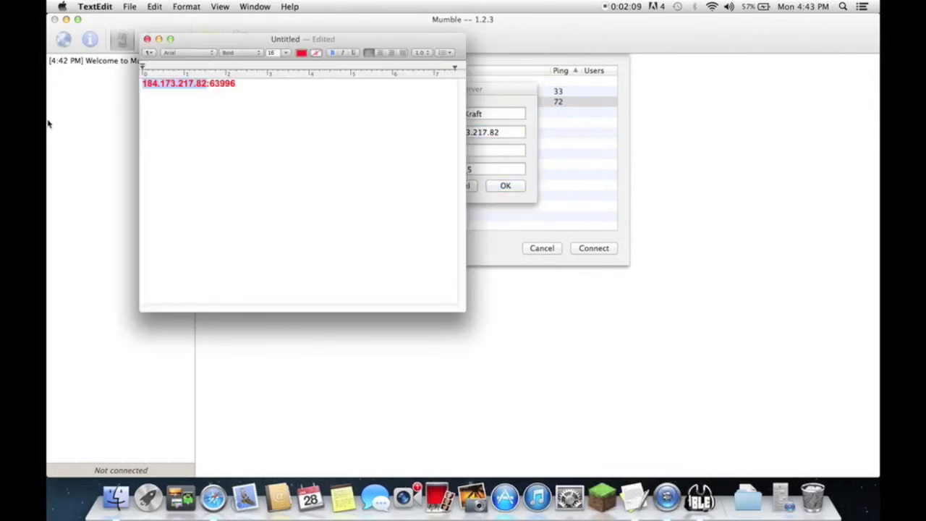
left_click(147, 41)
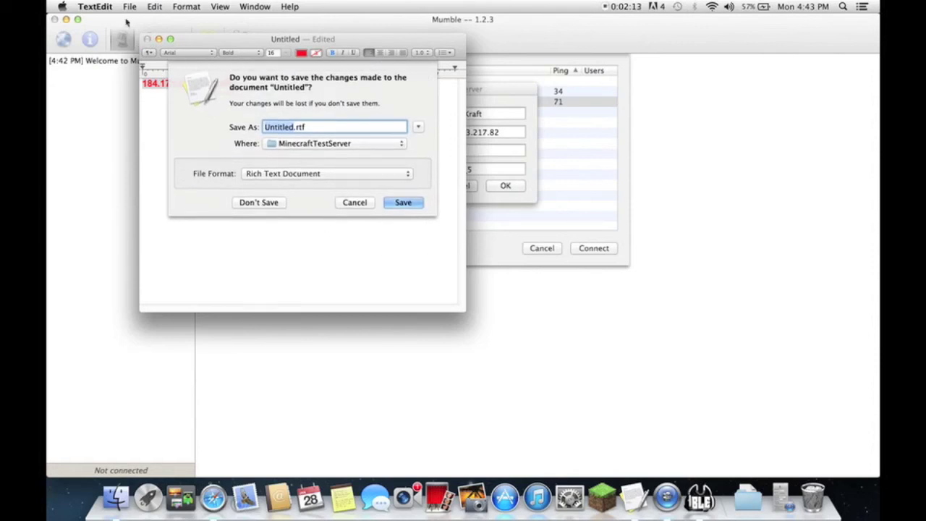
left_click(261, 202)
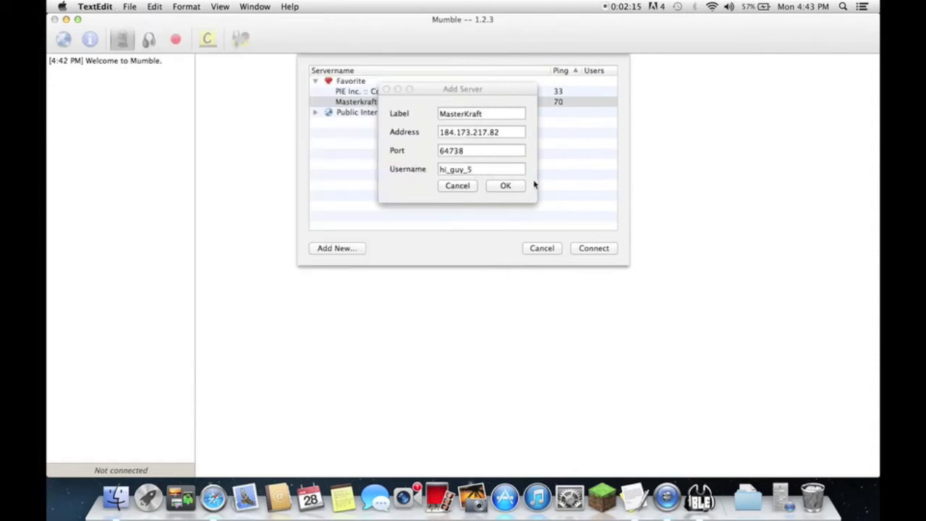
Set the new server entry's port to 63996 and add the server to the favorites
left_click(467, 150)
key("BackSpace")
key("BackSpace")
key("BackSpace")
key("BackSpace")
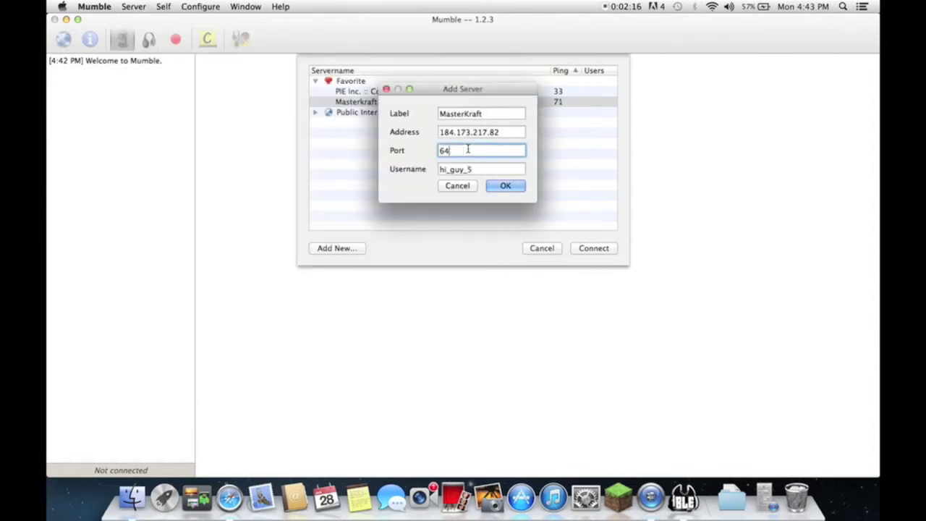
type("3996")
left_click(495, 184)
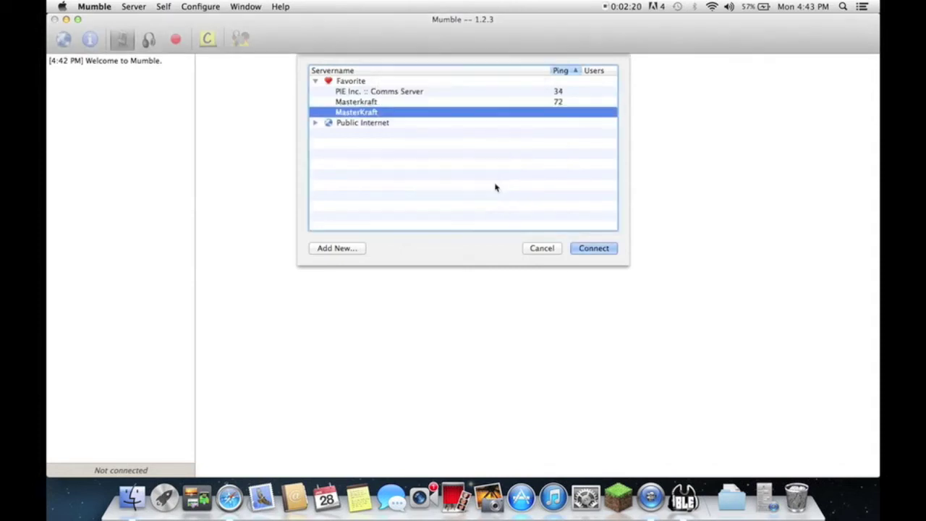
Review the new MasterKraft entry's settings without changing them, and remove that entry from the favorites
left_click(417, 110)
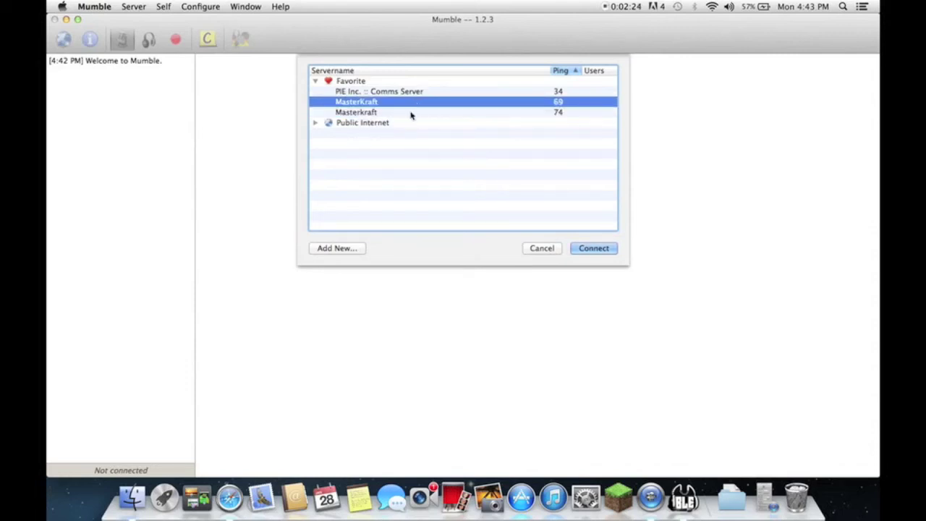
right_click(357, 102)
left_click(374, 110)
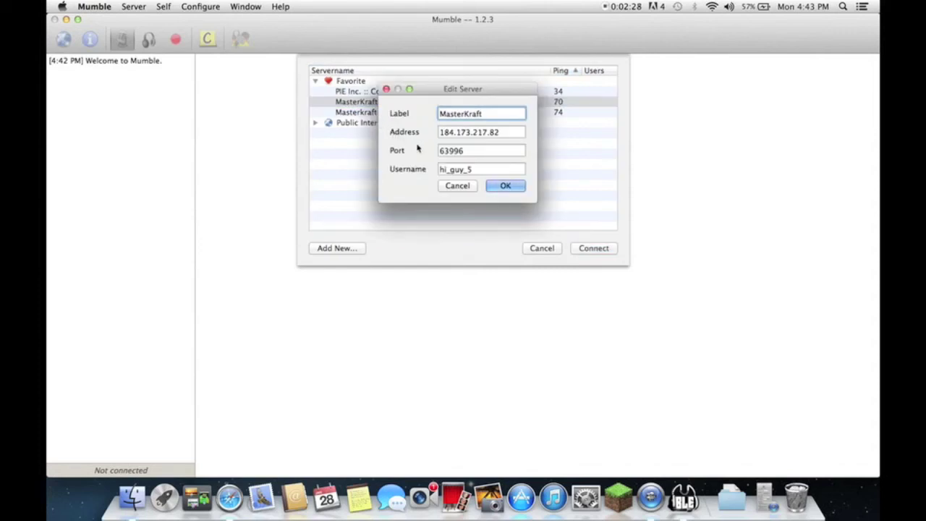
left_click(472, 186)
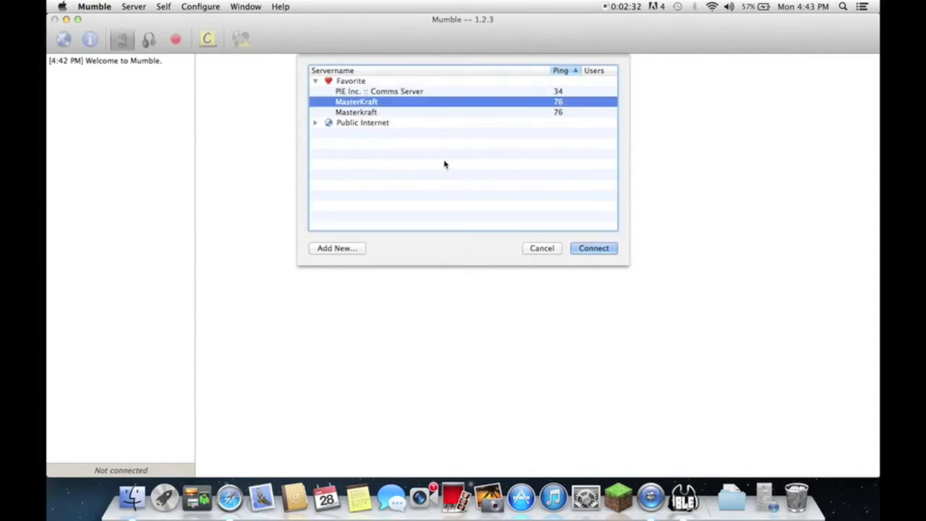
right_click(380, 118)
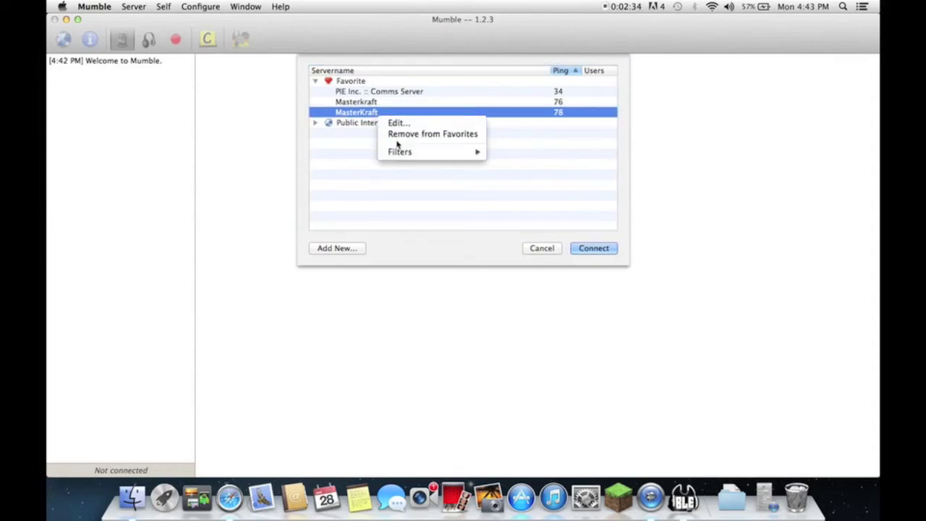
left_click(427, 134)
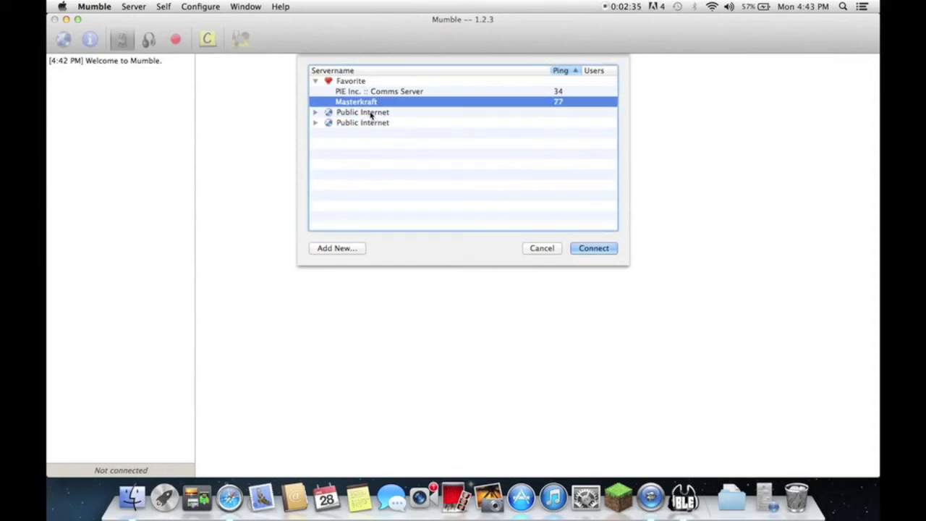
Connect to the Masterkraft favorite server, unmute the microphone, and select your own user in the channel
left_click(590, 248)
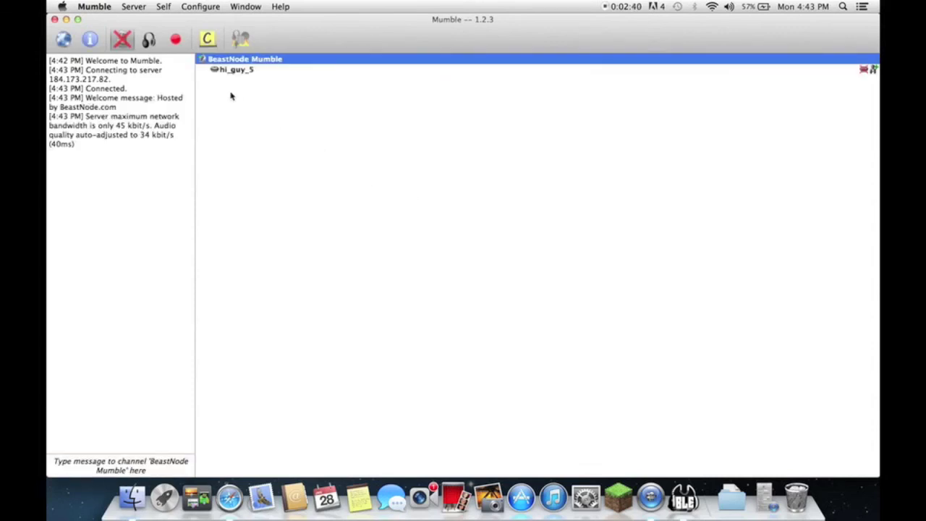
left_click(123, 37)
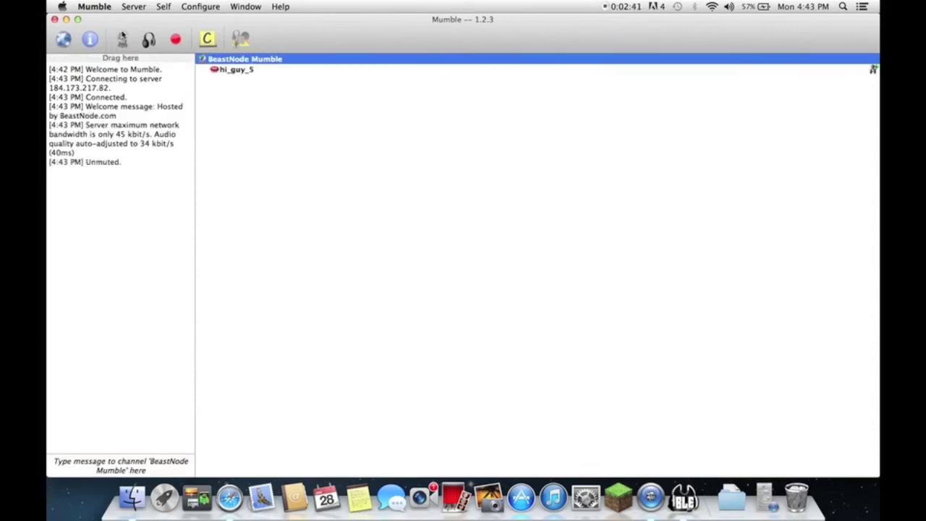
left_click(222, 70)
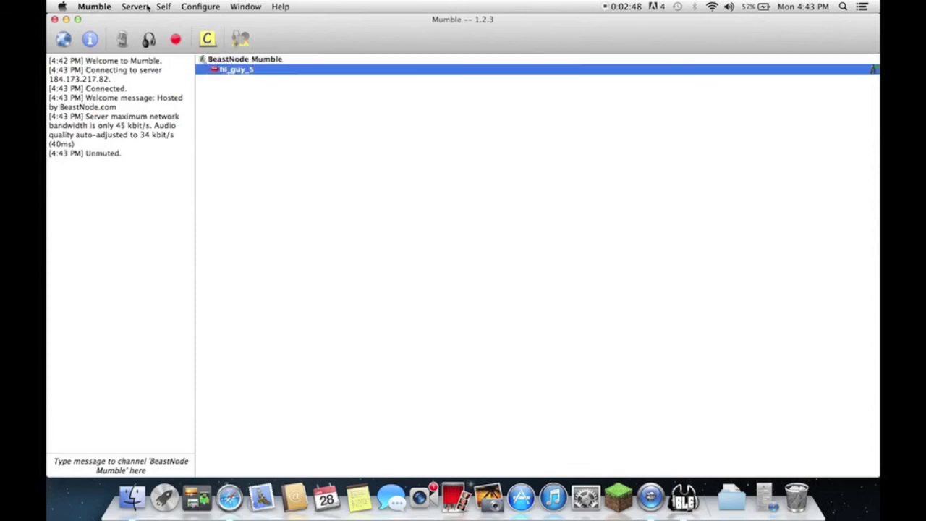
Launch Minecraft and log in with the saved account, view the multiplayer server list in the enlarged window, and return to Mumble
left_click(619, 497)
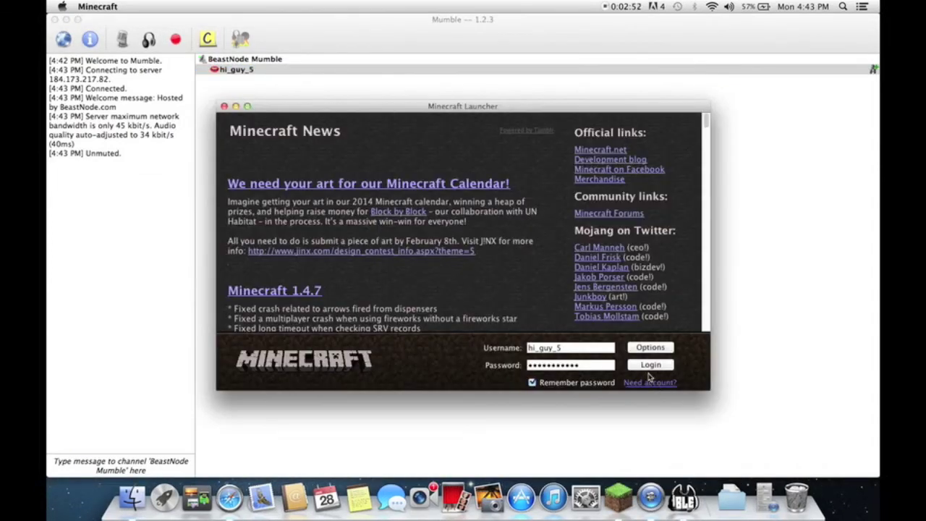
left_click(647, 369)
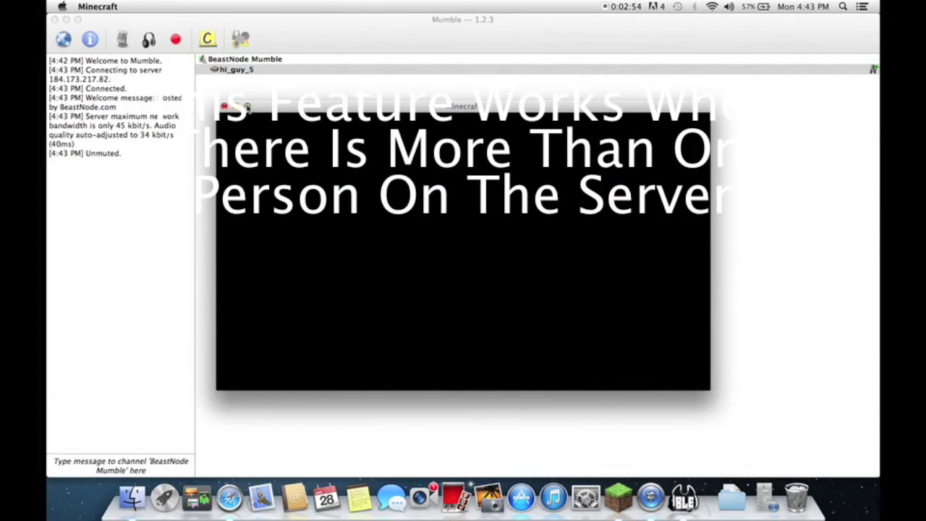
left_click(247, 107)
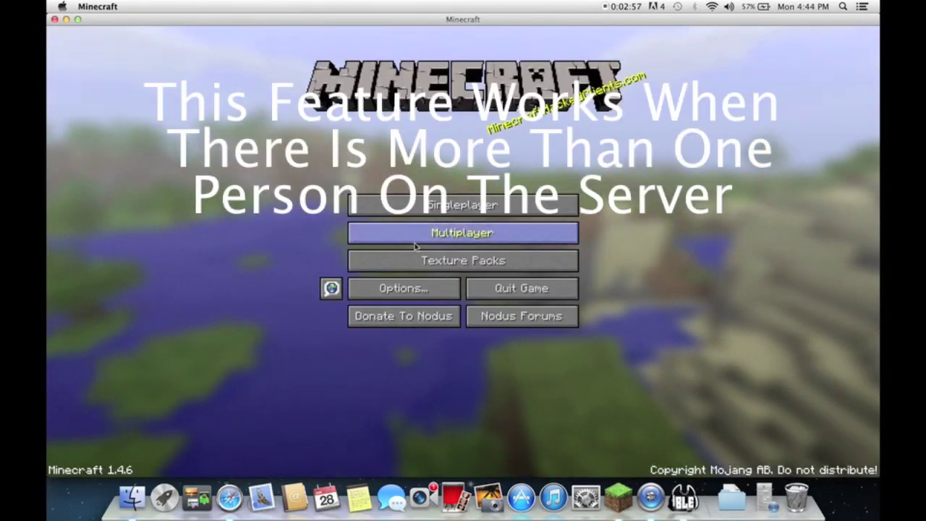
left_click(415, 243)
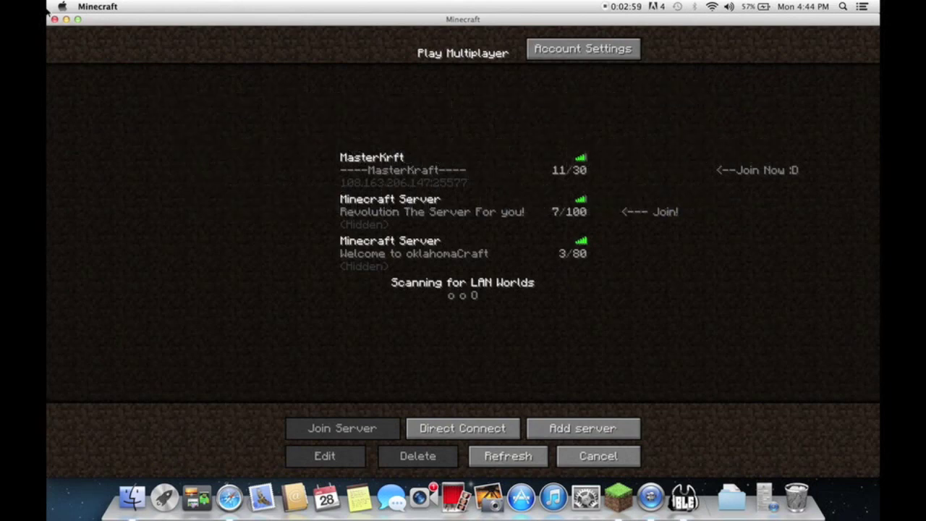
key("super+Tab")
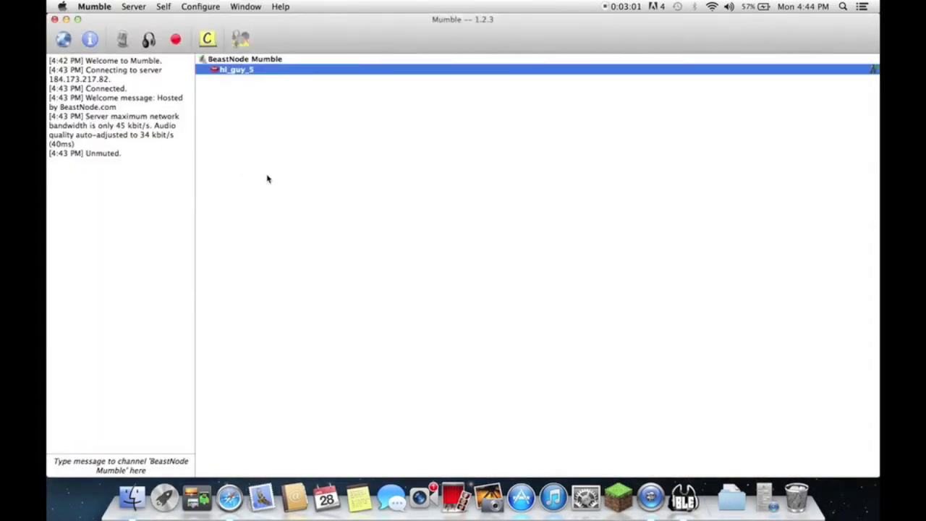